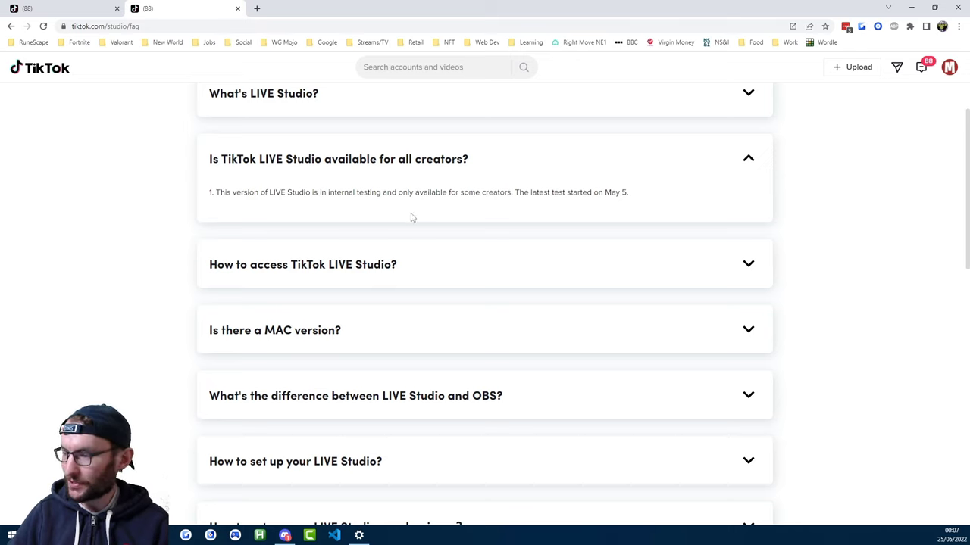
Highlight the FAQ sentence about LIVE Studio's limited creator availability, then deselect it.
drag(397, 194, 513, 194)
click(512, 193)
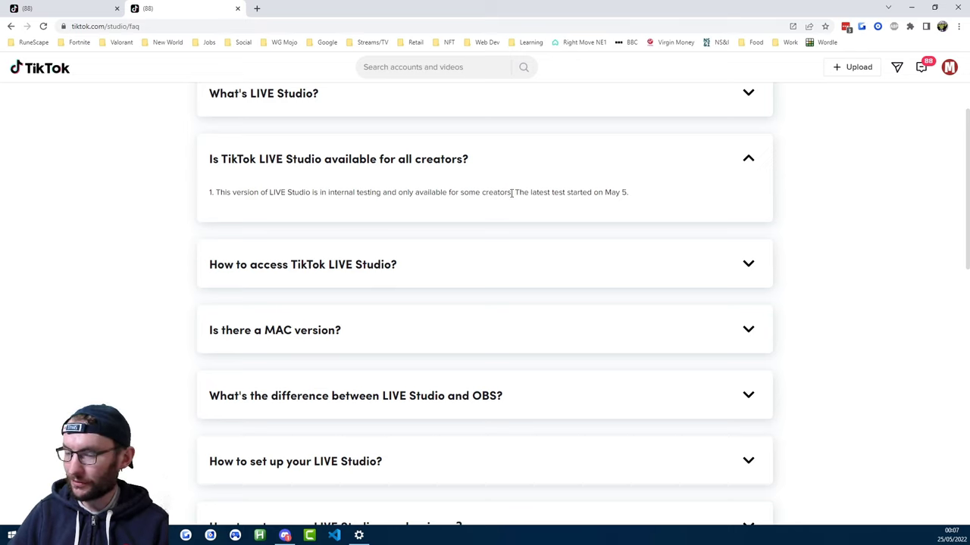
Download the Windows installer, install LIVE Studio to the default folder, and launch it.
click(58, 8)
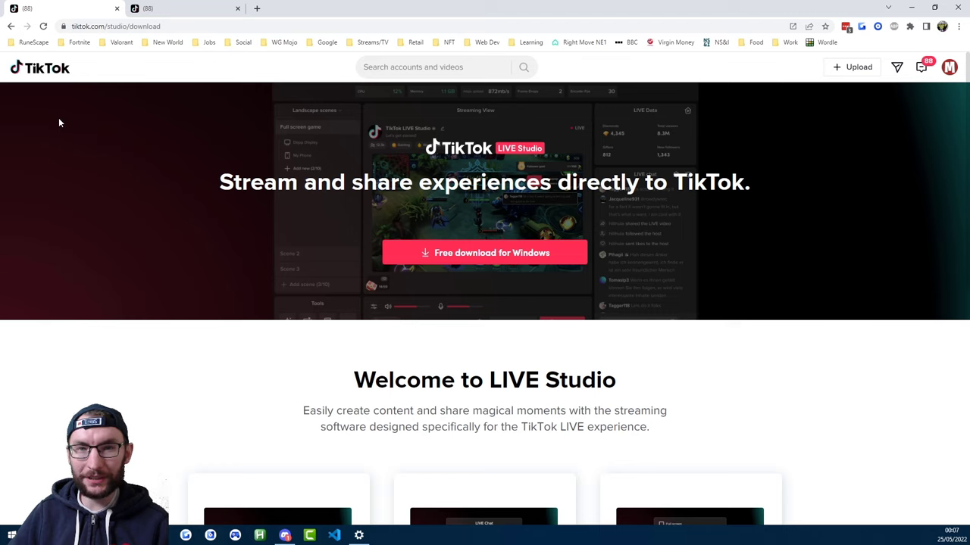
click(467, 257)
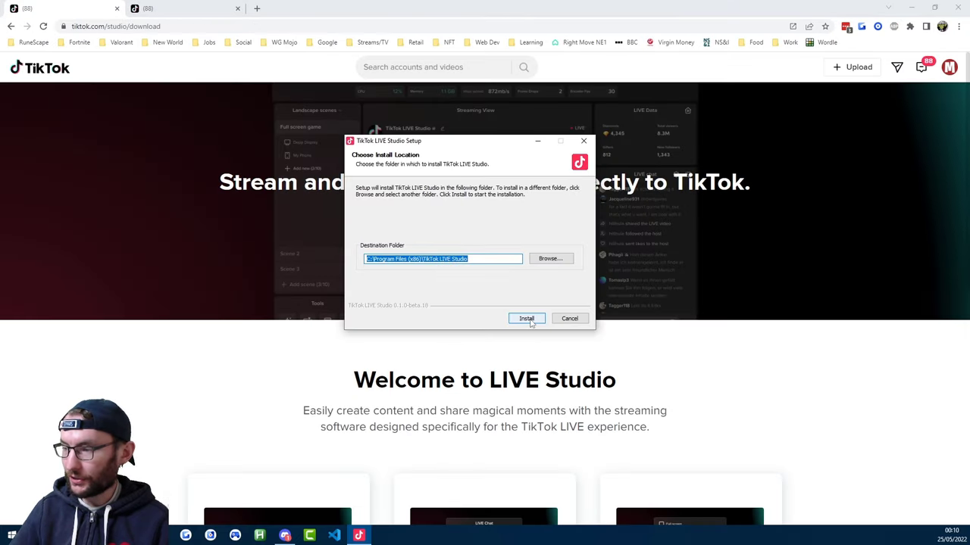
click(526, 319)
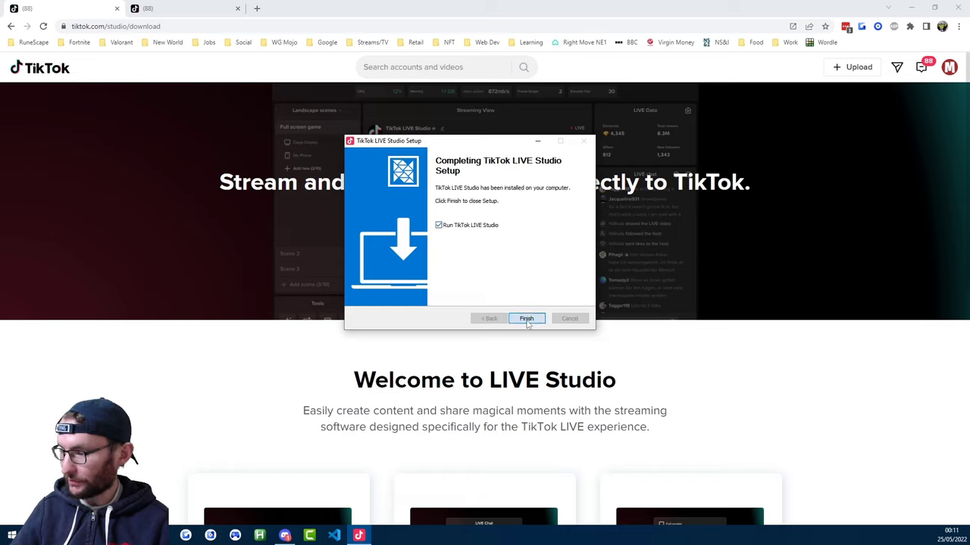
click(528, 320)
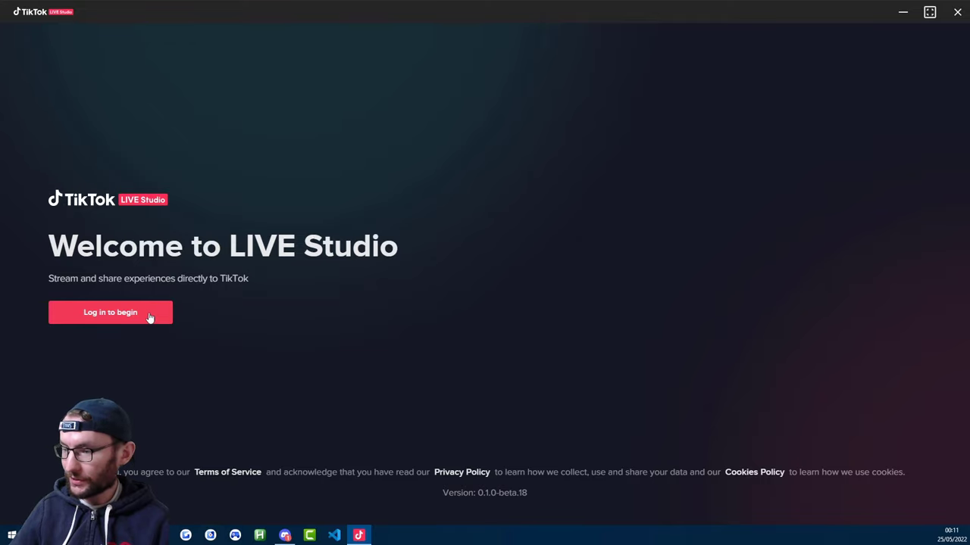
Start the LIVE Studio account login and maximize the app window.
click(124, 320)
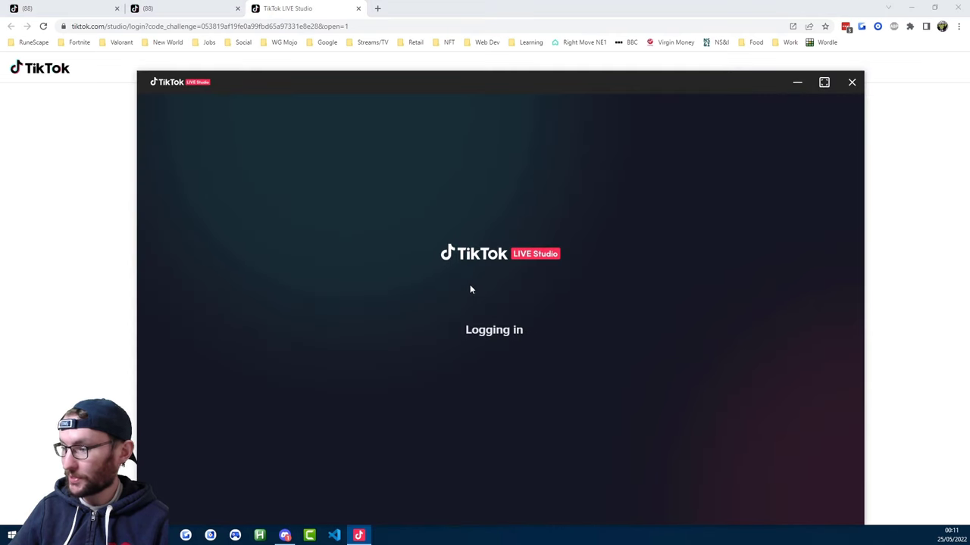
click(823, 80)
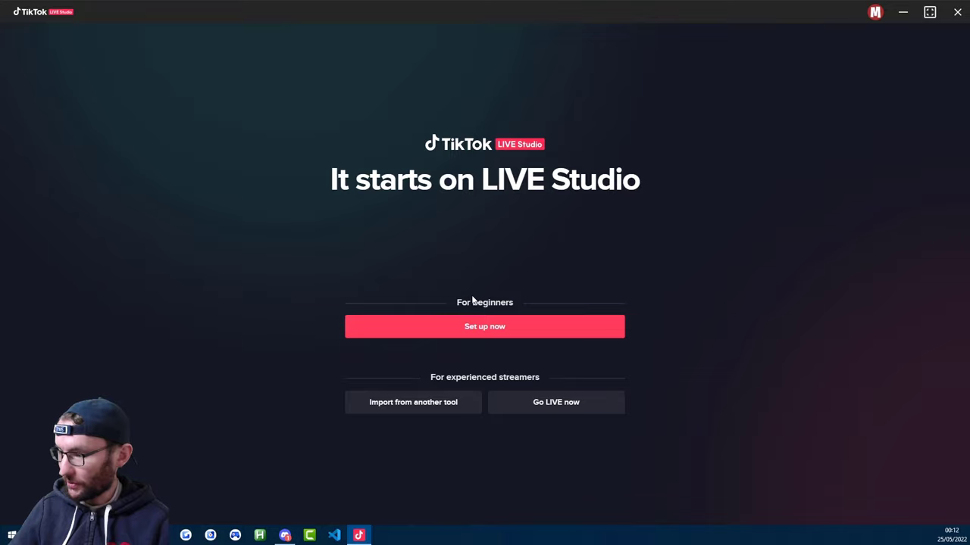
Start the beginner setup with the Microphone (HyperX Quadcast) and advance to the camera step.
click(481, 327)
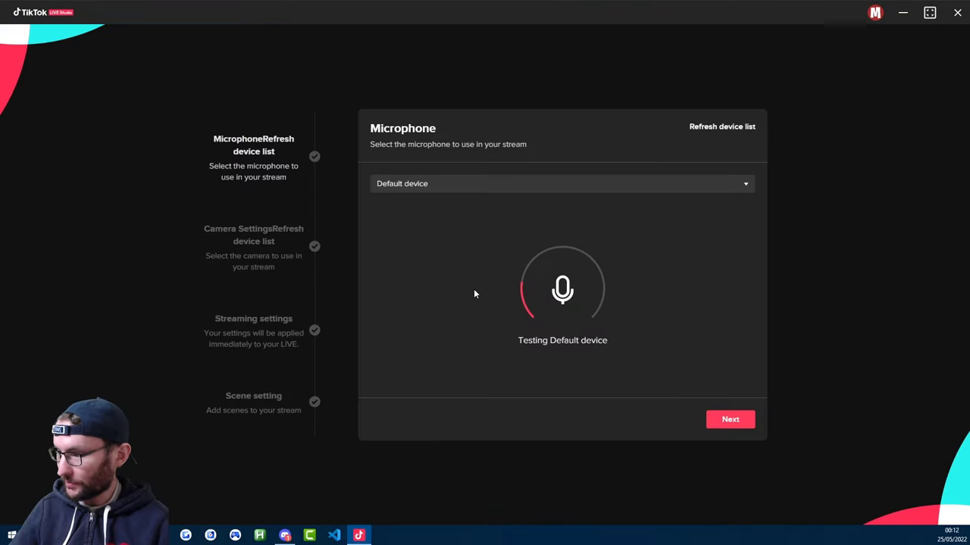
click(417, 189)
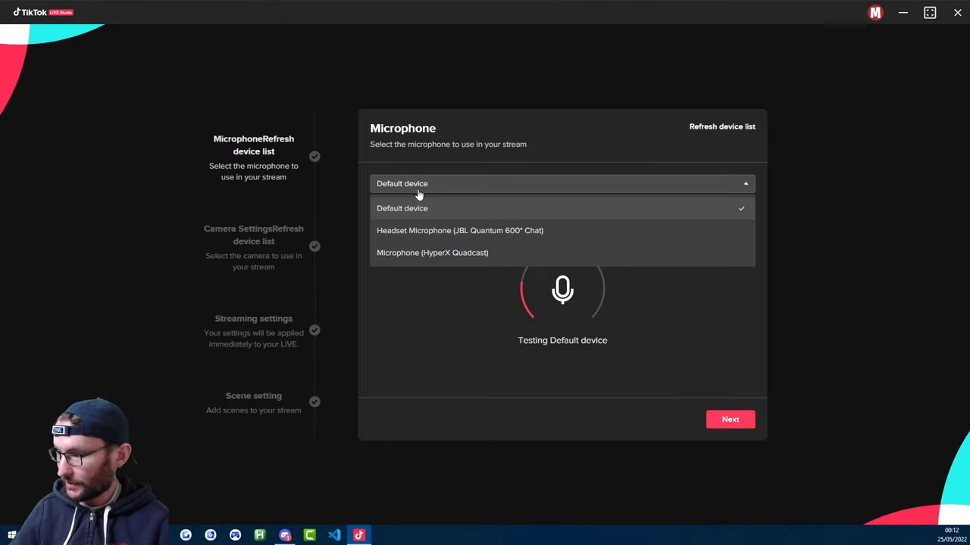
click(415, 254)
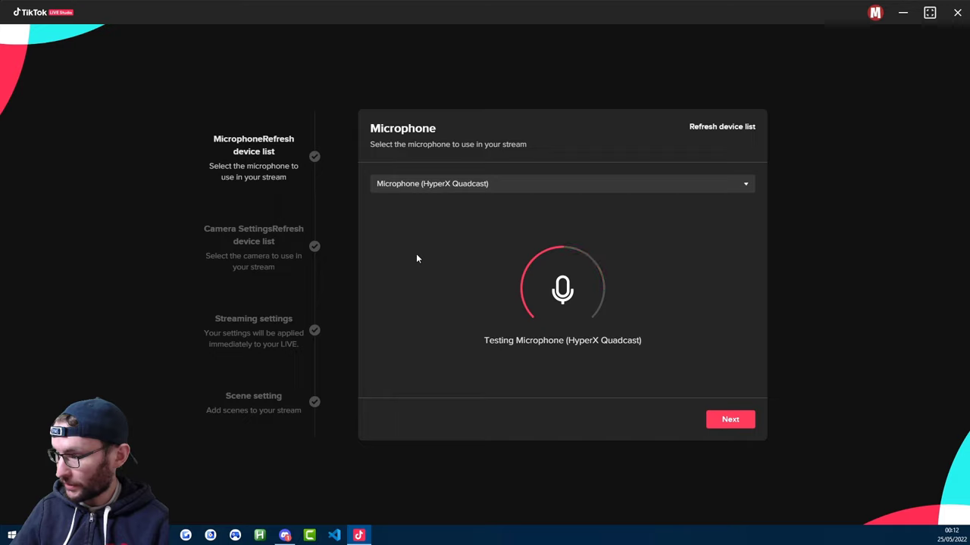
click(732, 421)
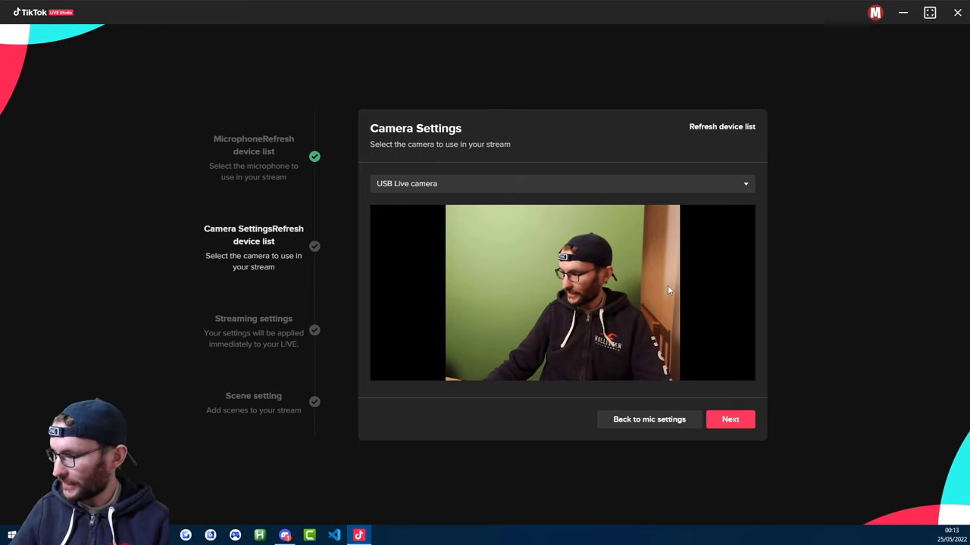
Advance to streaming settings and set video quality to 1080P.
click(735, 421)
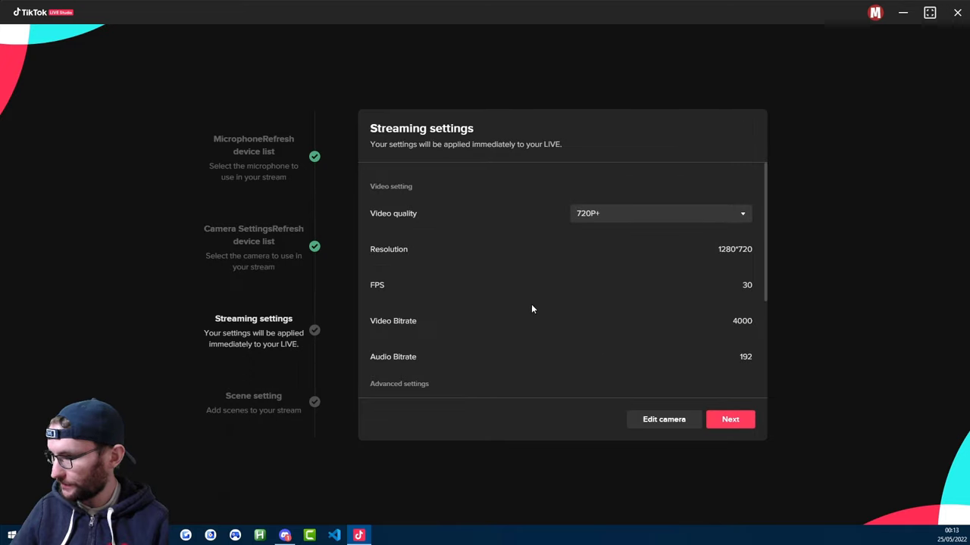
click(597, 218)
click(593, 239)
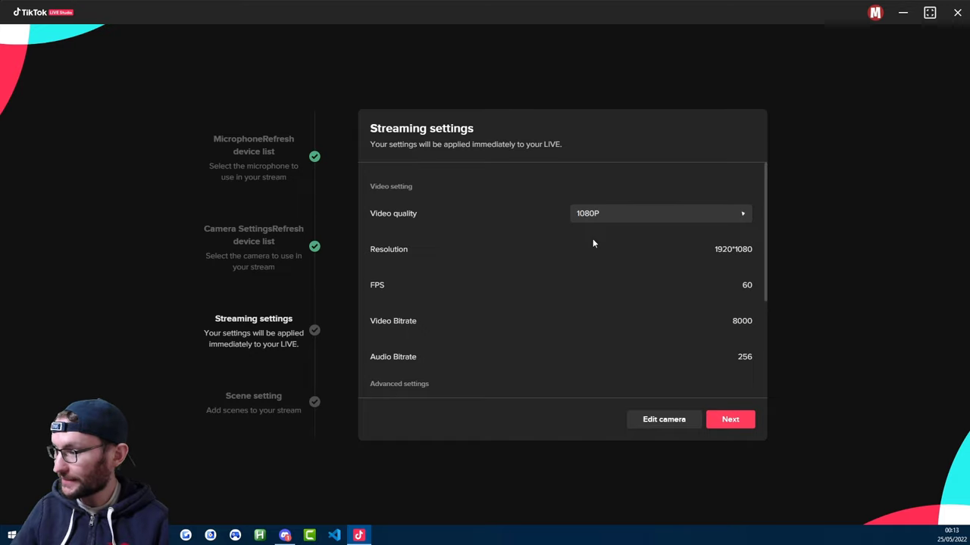
Set encoder NVIDIA H264, encoder shift High, colour space 709 and colour range All.
scroll(583, 233, down, 1)
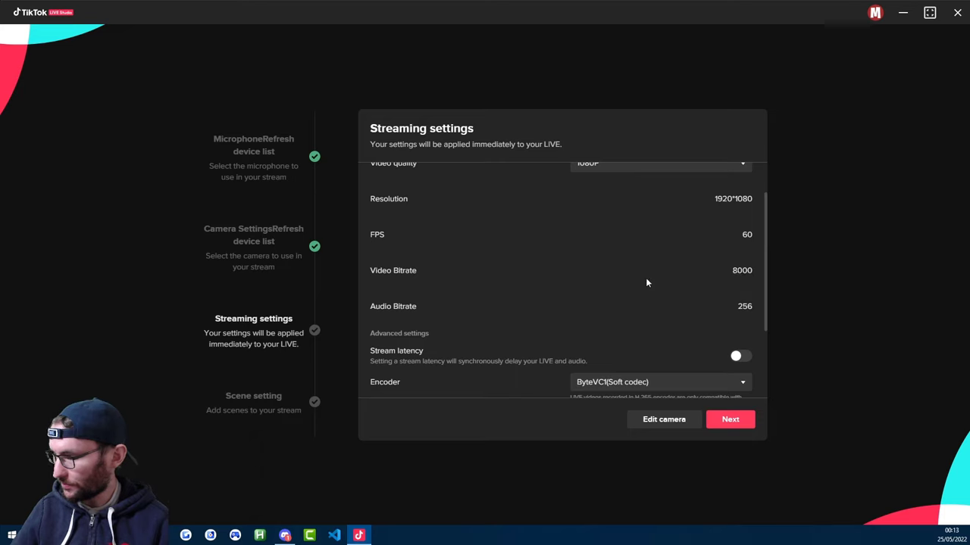
scroll(648, 278, down, 2)
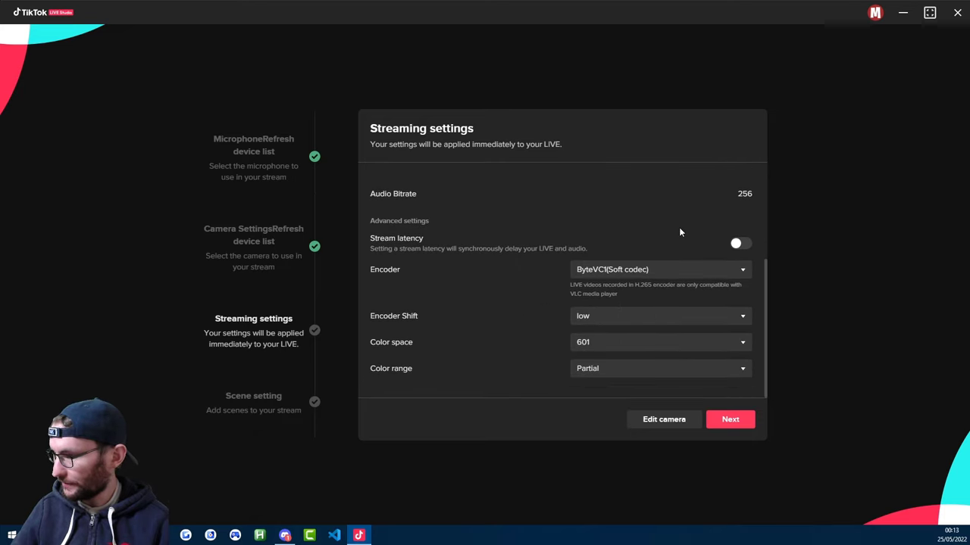
click(595, 272)
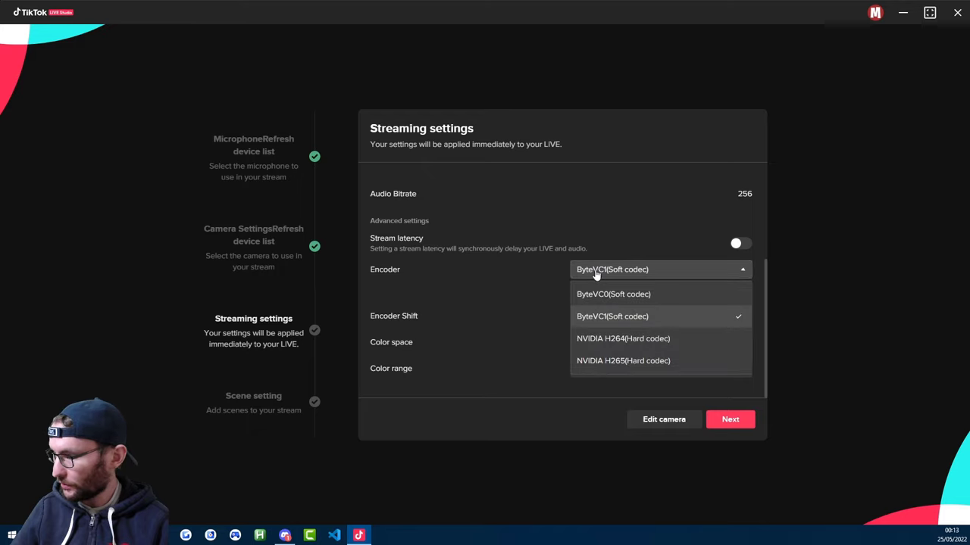
click(614, 346)
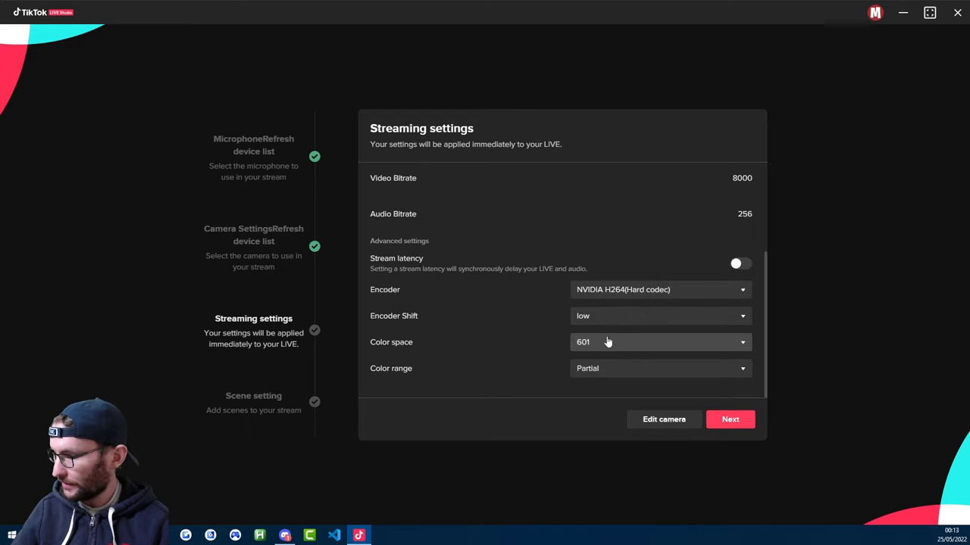
click(591, 316)
click(590, 342)
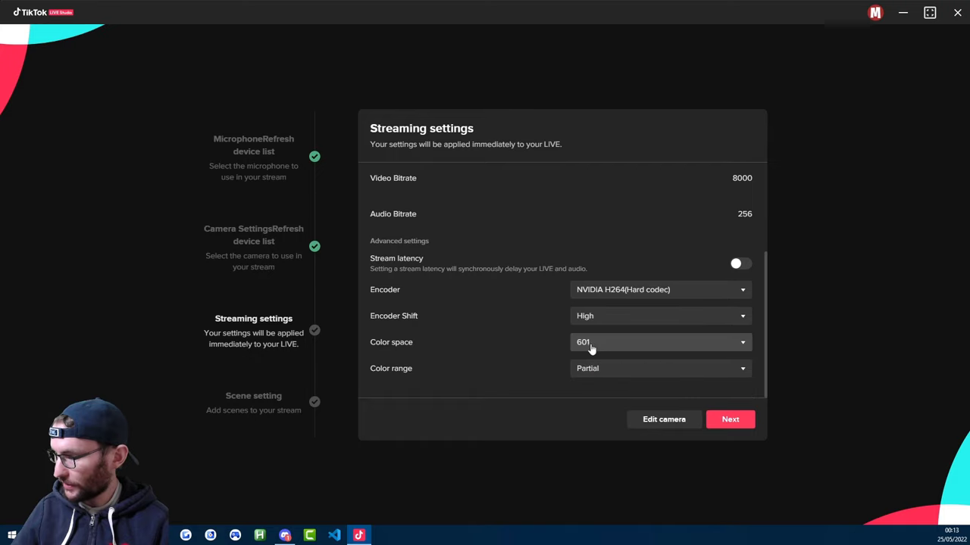
click(589, 345)
click(589, 367)
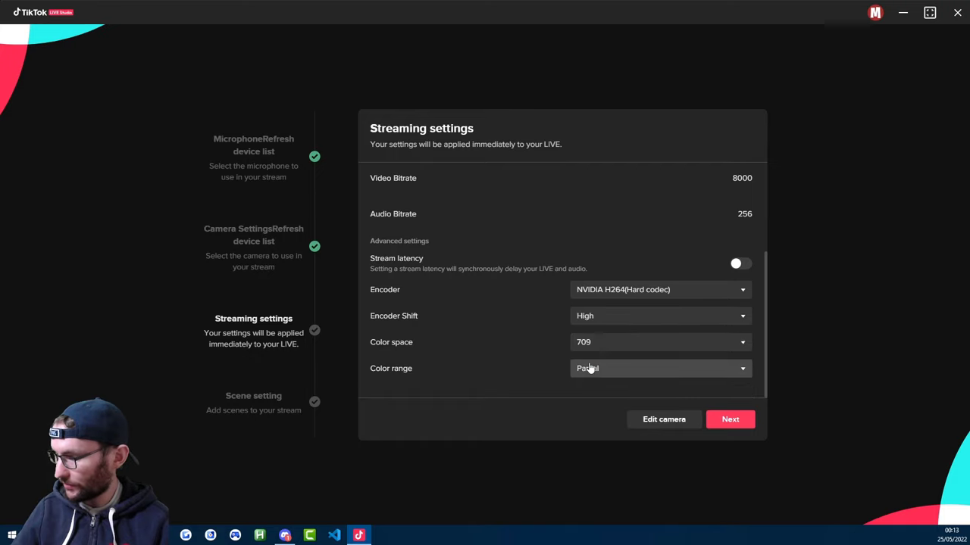
click(589, 369)
click(589, 394)
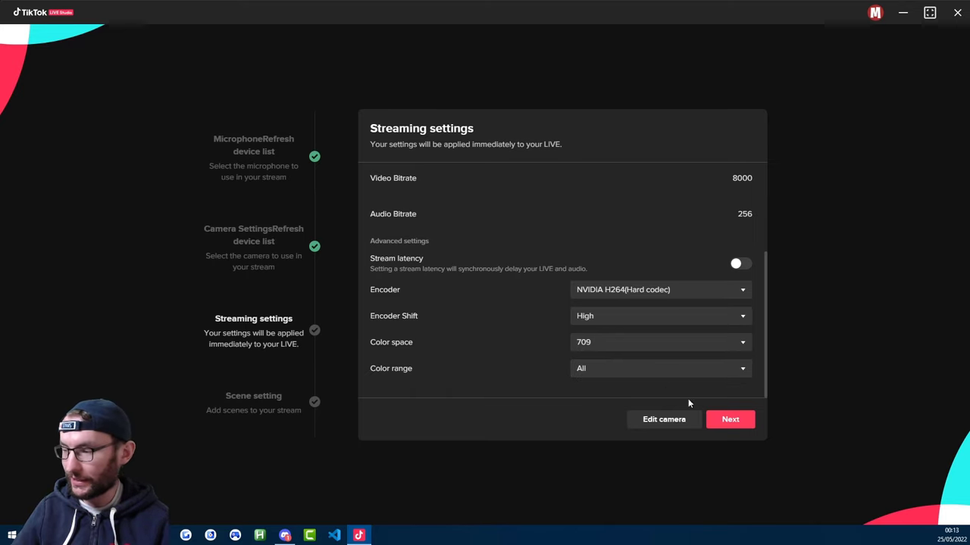
Finish setup with the Fullscreen desktop + Camera scene and shrink the camera inset at the upper left.
click(745, 428)
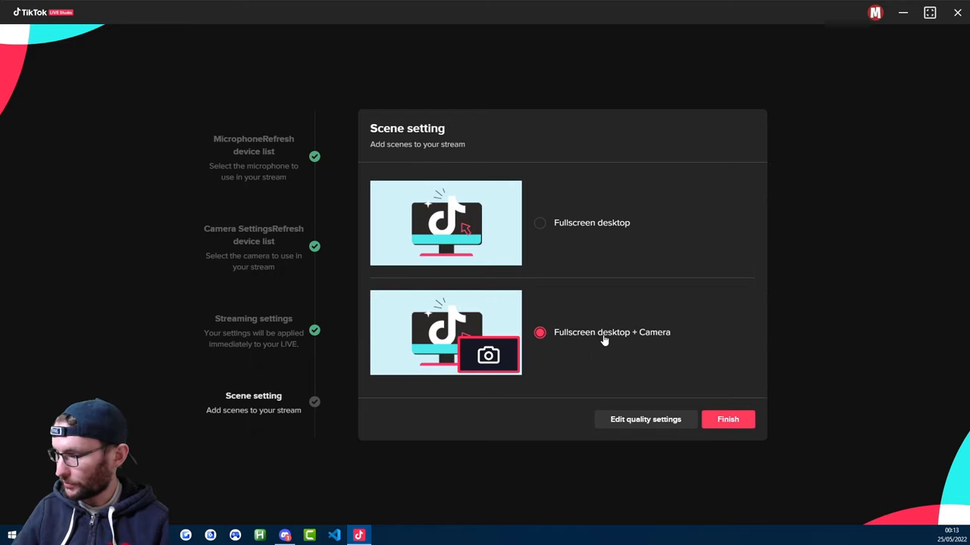
click(729, 421)
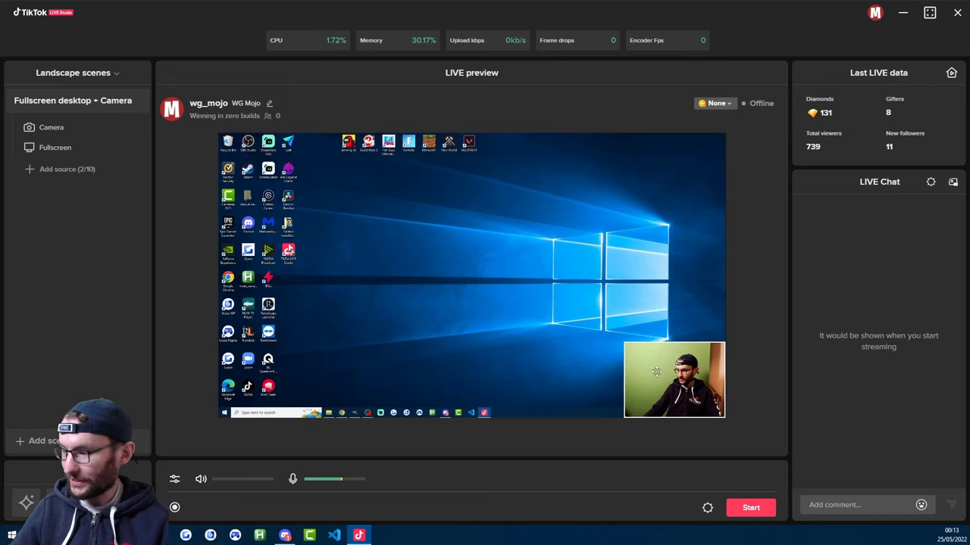
drag(665, 379, 270, 258)
mouse_move(329, 258)
mouse_down()
mouse_move(311, 258)
mouse_move(319, 258)
mouse_up()
drag(234, 258, 263, 272)
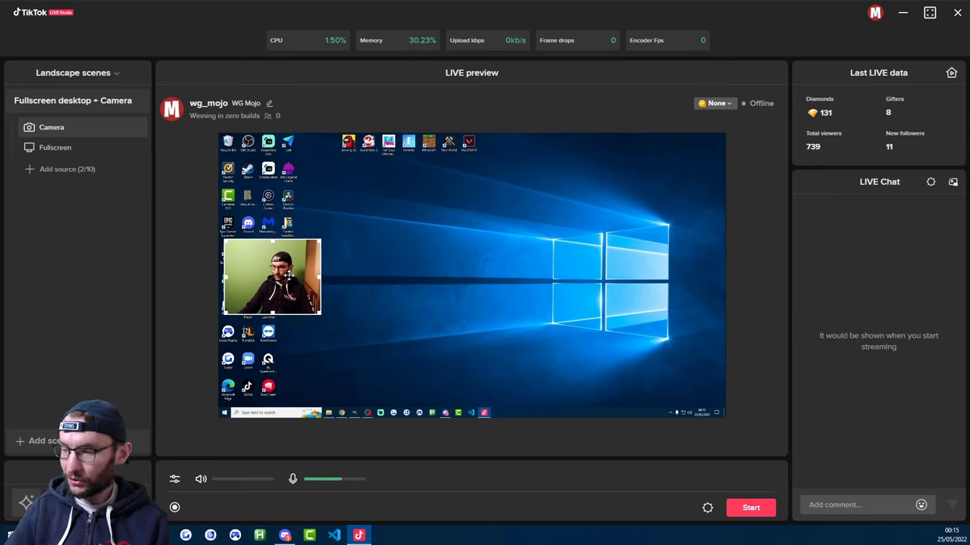
Set the camera source's background to Foreground so only the presenter shows over the desktop.
right_click(283, 270)
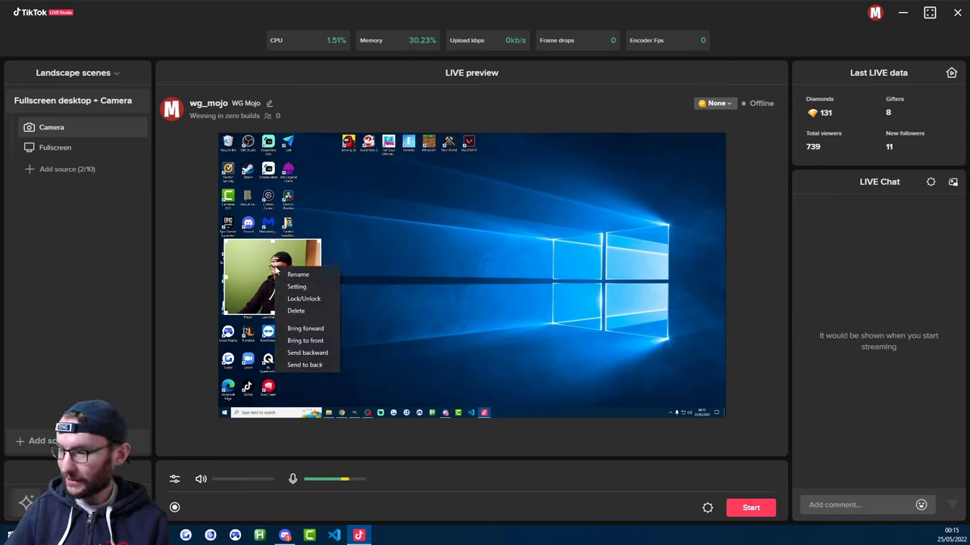
click(297, 287)
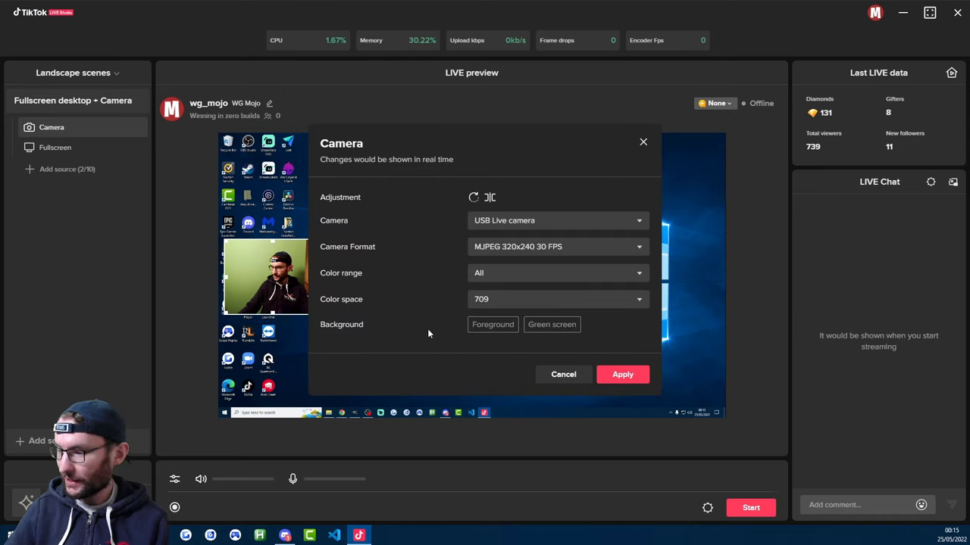
click(484, 331)
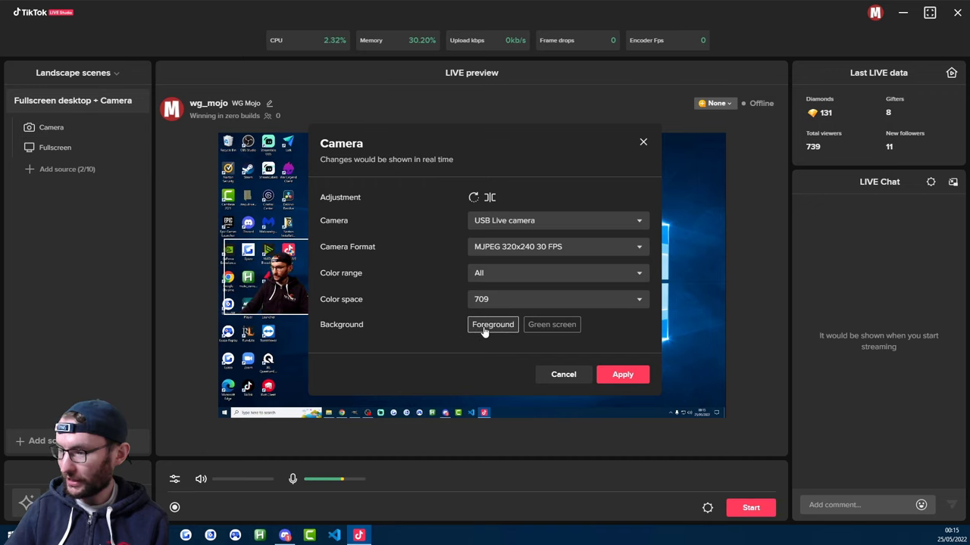
click(621, 374)
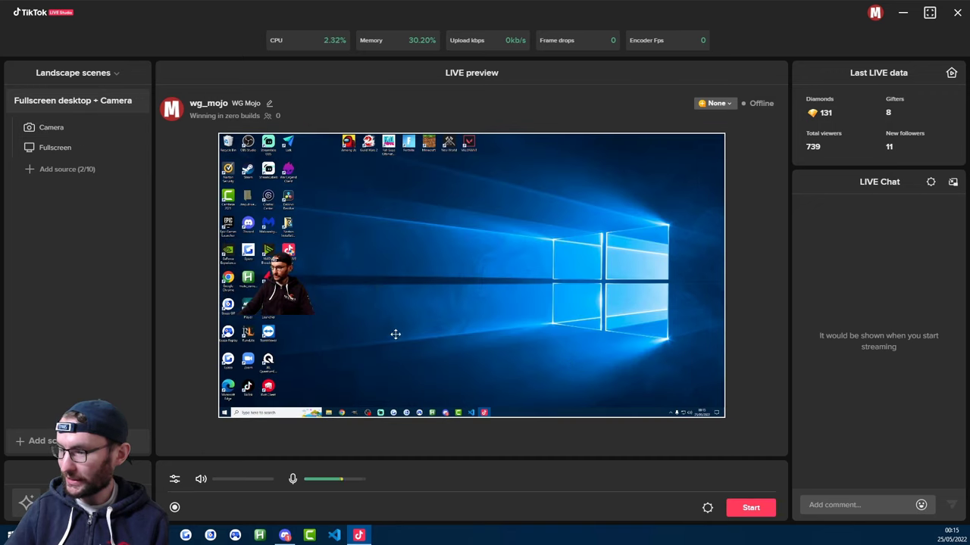
click(277, 289)
double_click(277, 288)
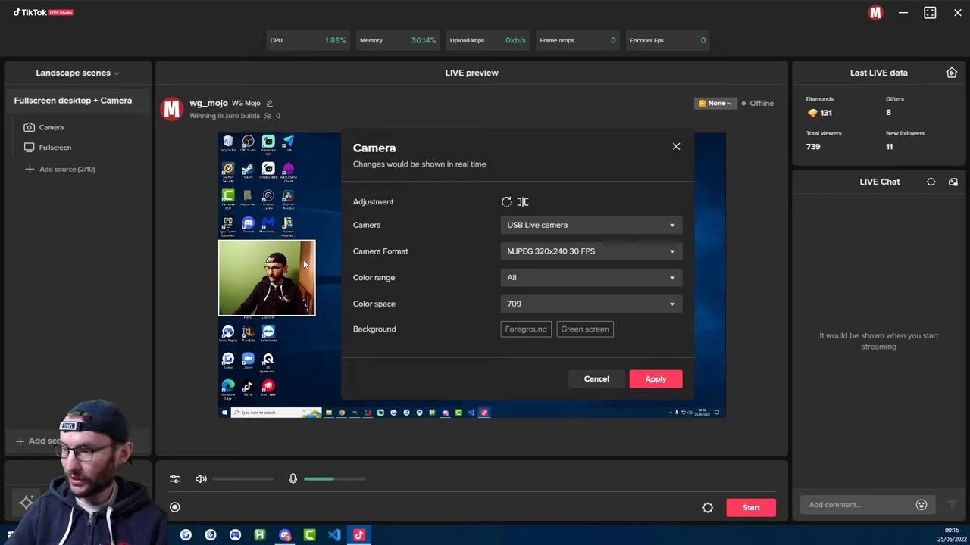
click(516, 334)
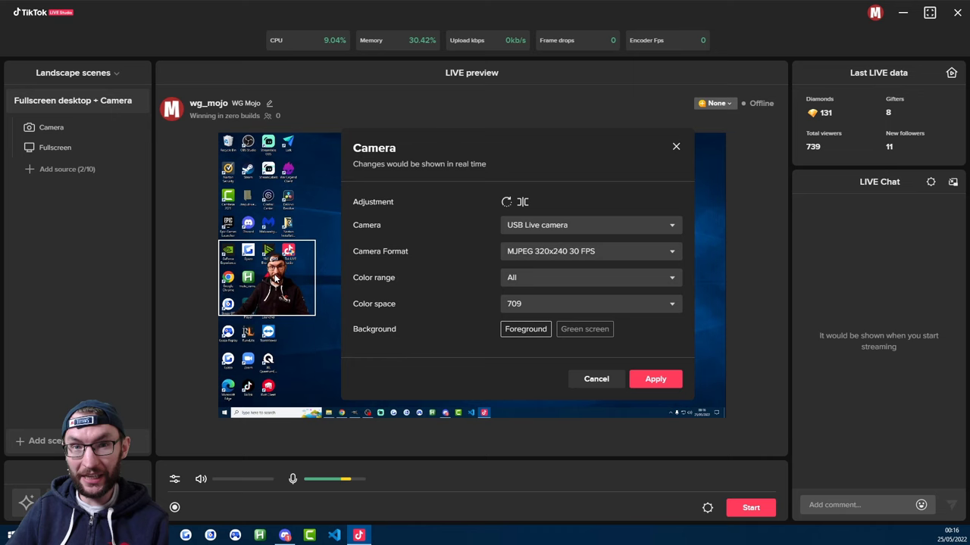
key(Escape)
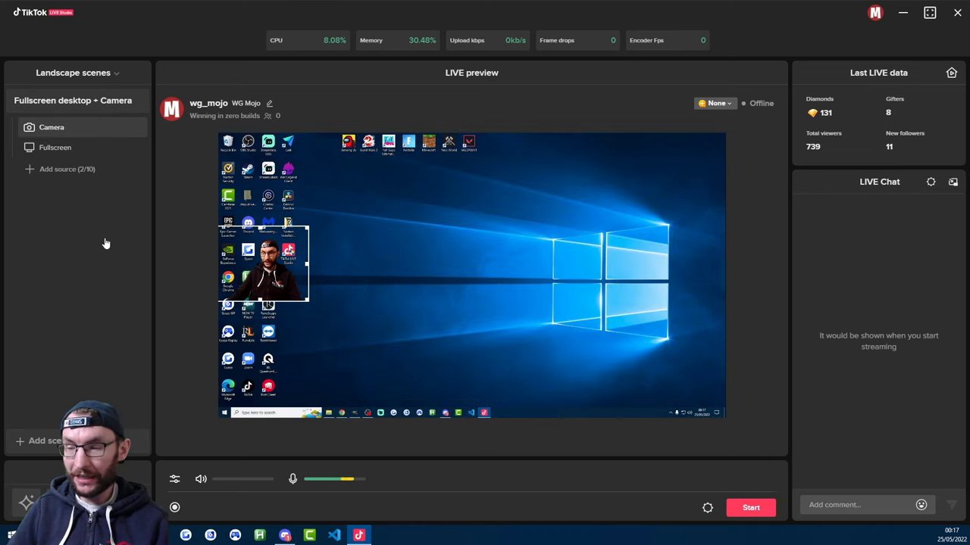
Add a follower Goal source targeting 130000 and position it just below the camera inset.
click(31, 173)
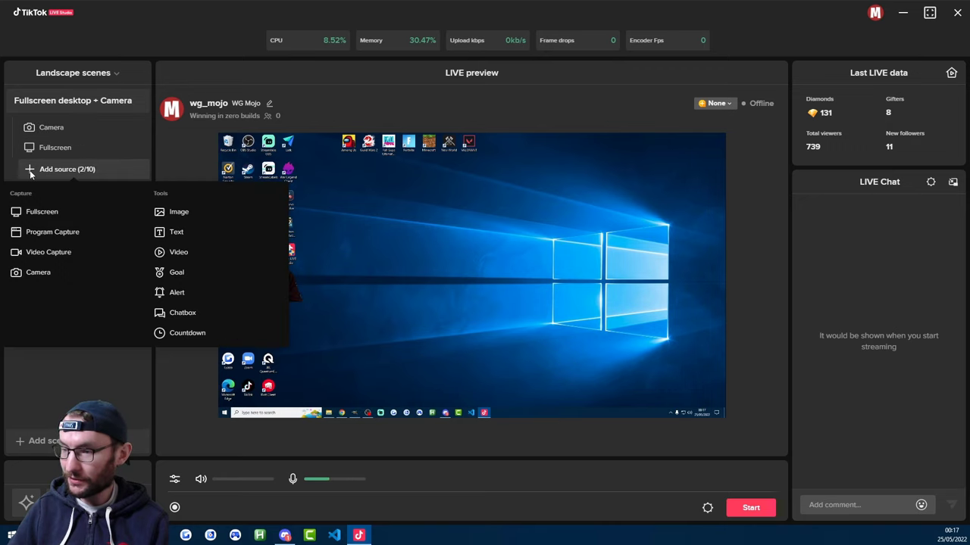
click(183, 274)
click(472, 254)
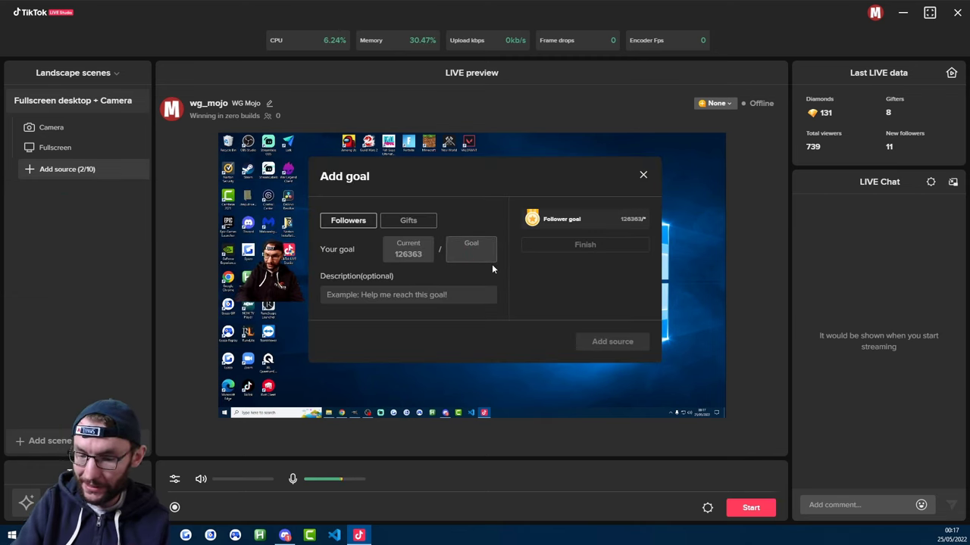
text(130000)
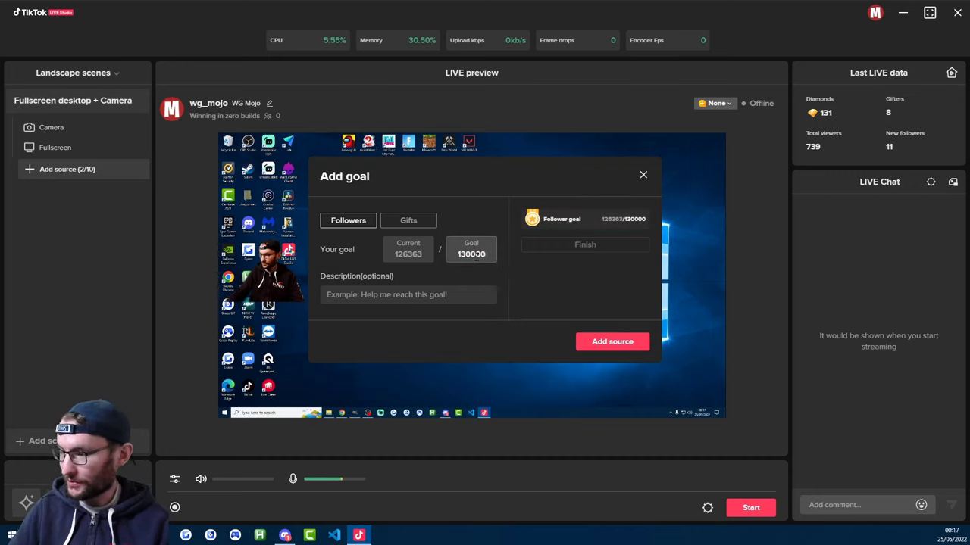
click(603, 342)
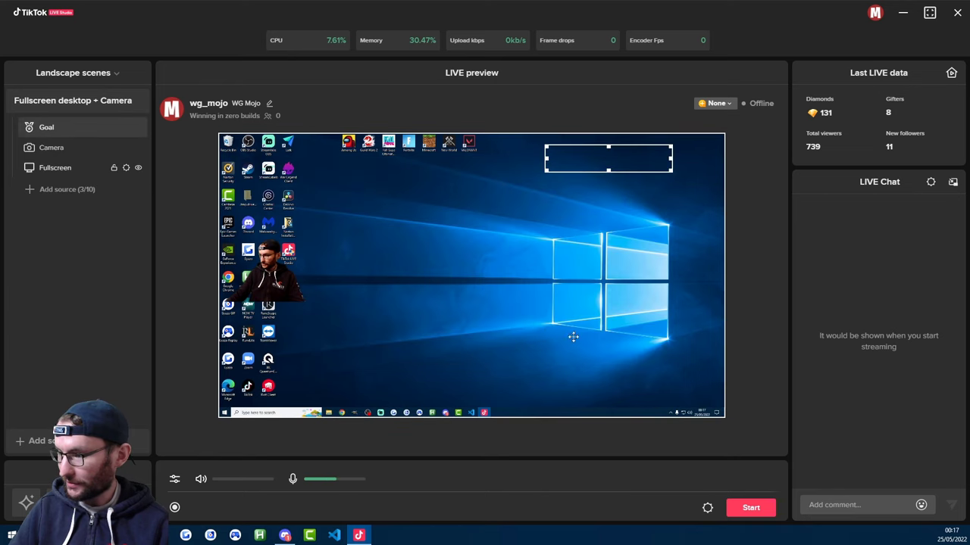
drag(577, 155, 257, 306)
click(433, 282)
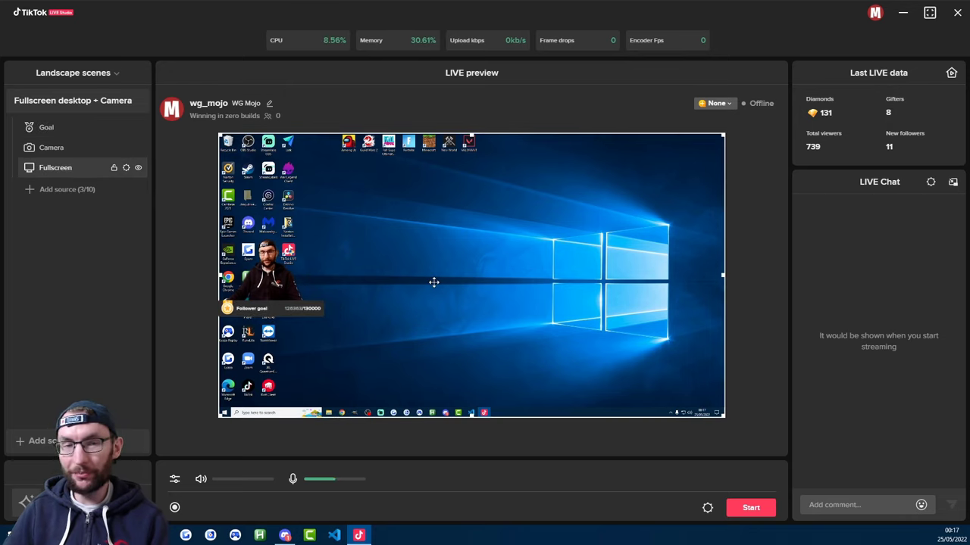
Change the existing goal overlay to a Gifts goal with a 10000 target.
click(51, 127)
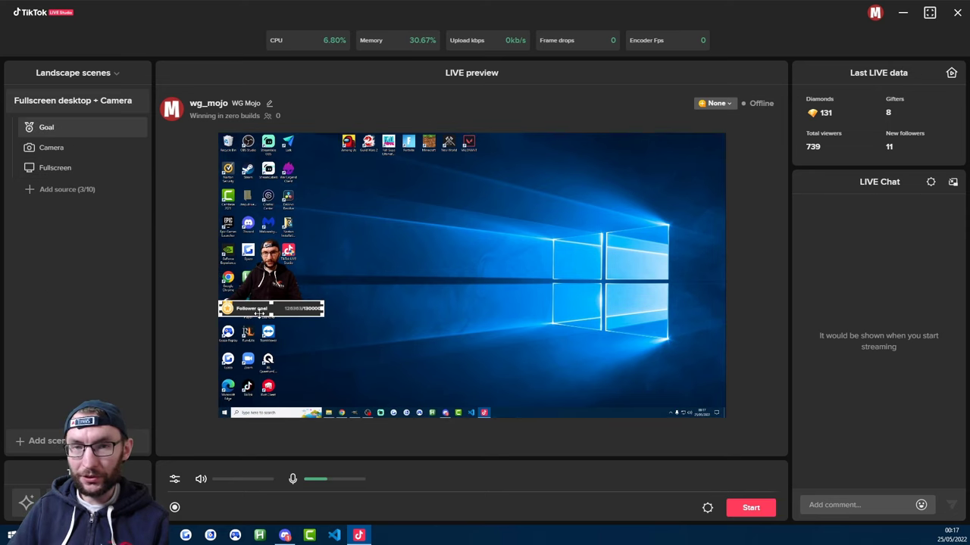
click(64, 189)
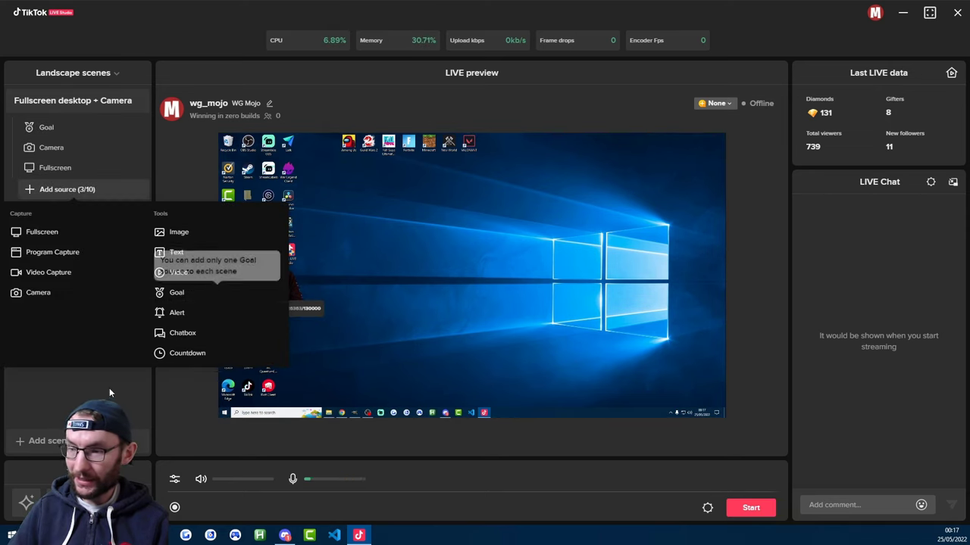
click(118, 301)
right_click(52, 125)
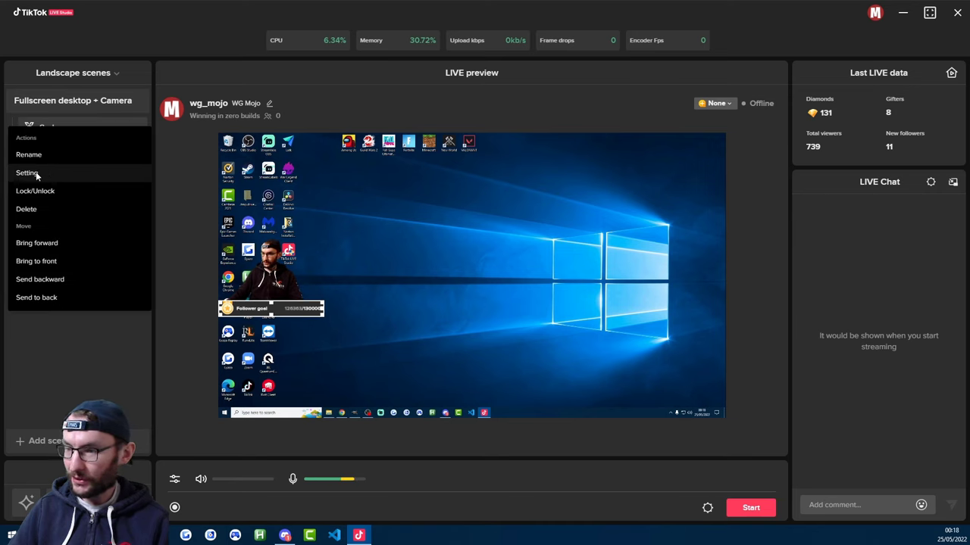
click(41, 172)
click(407, 226)
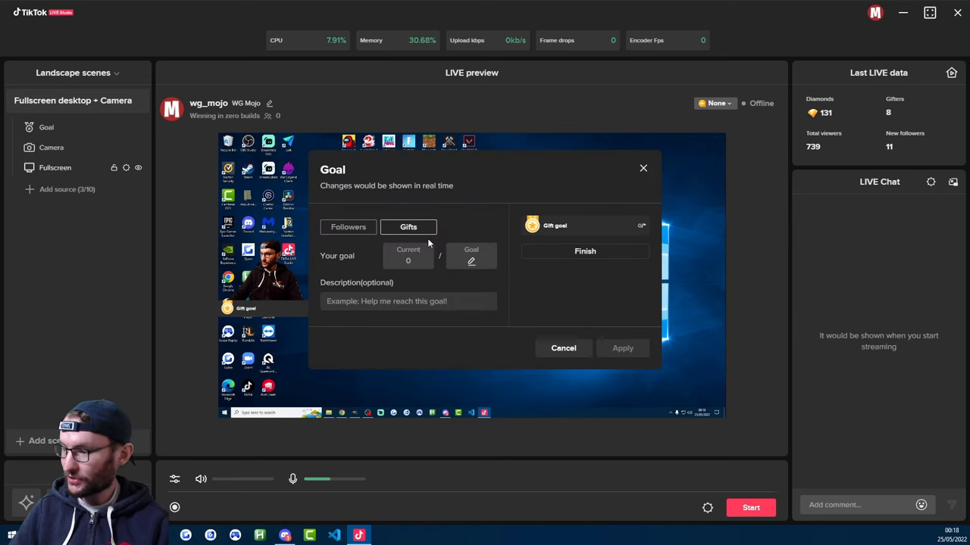
click(477, 262)
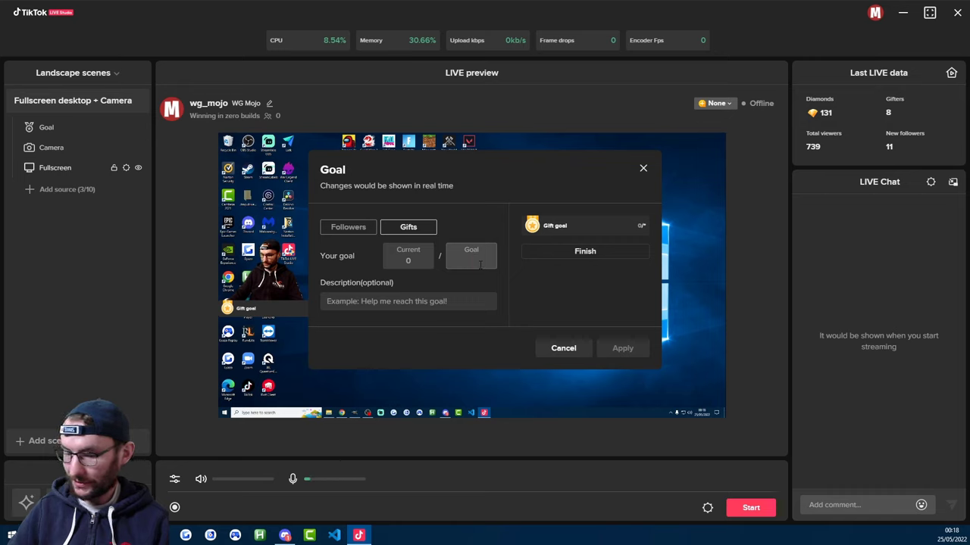
text(10000)
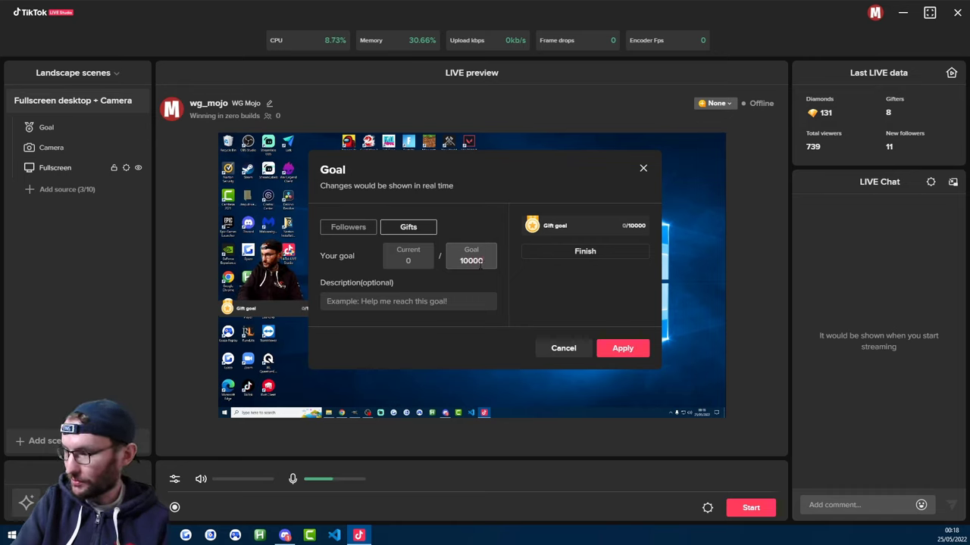
click(619, 350)
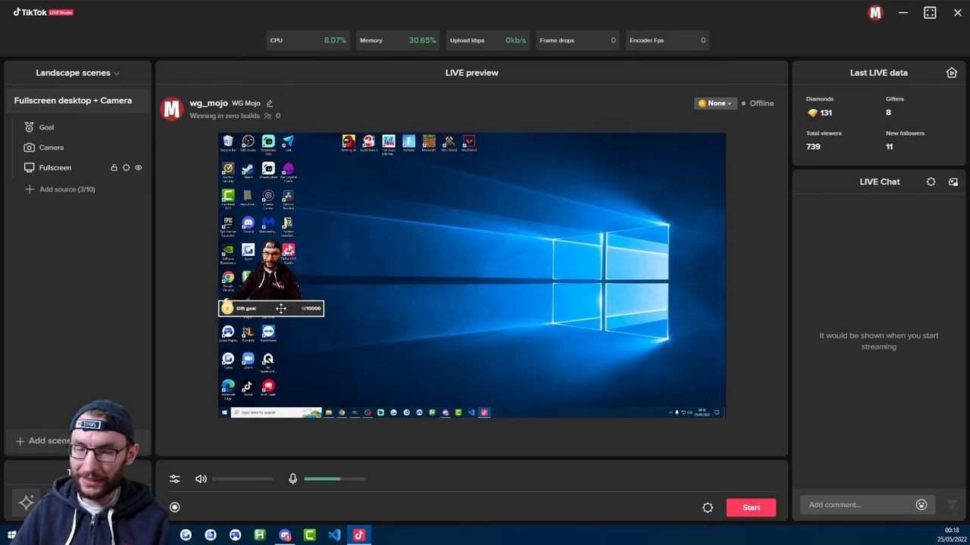
Add an Alert source with both Followers and Gifts alerts switched on.
click(45, 189)
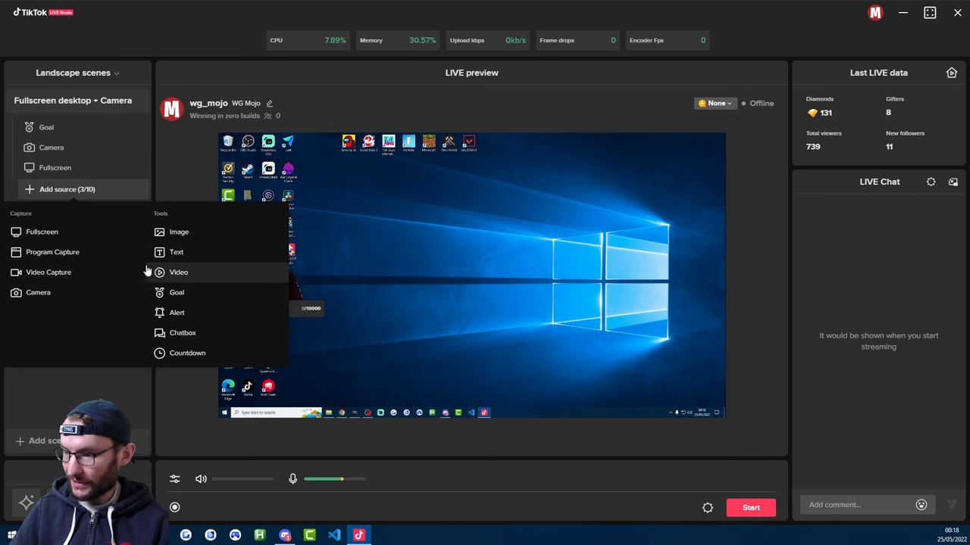
click(175, 317)
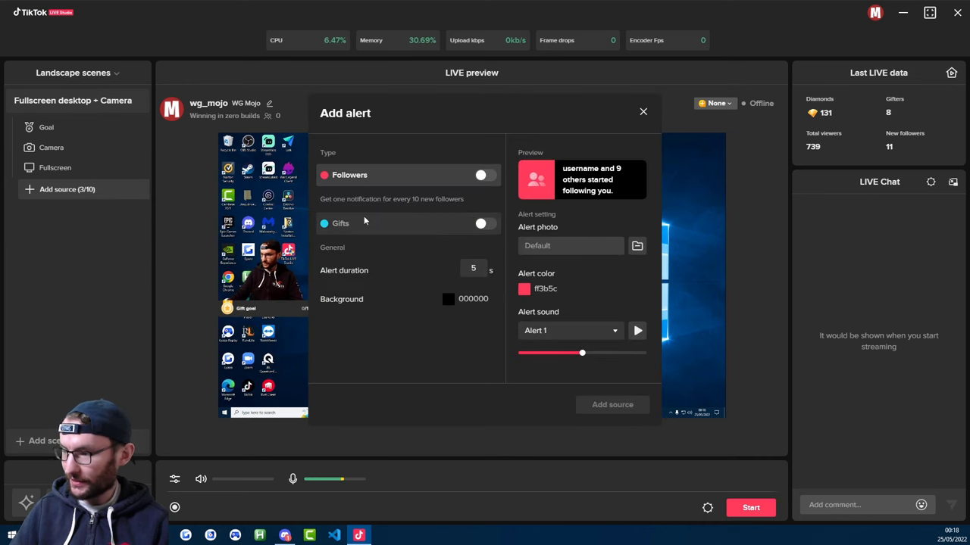
click(484, 176)
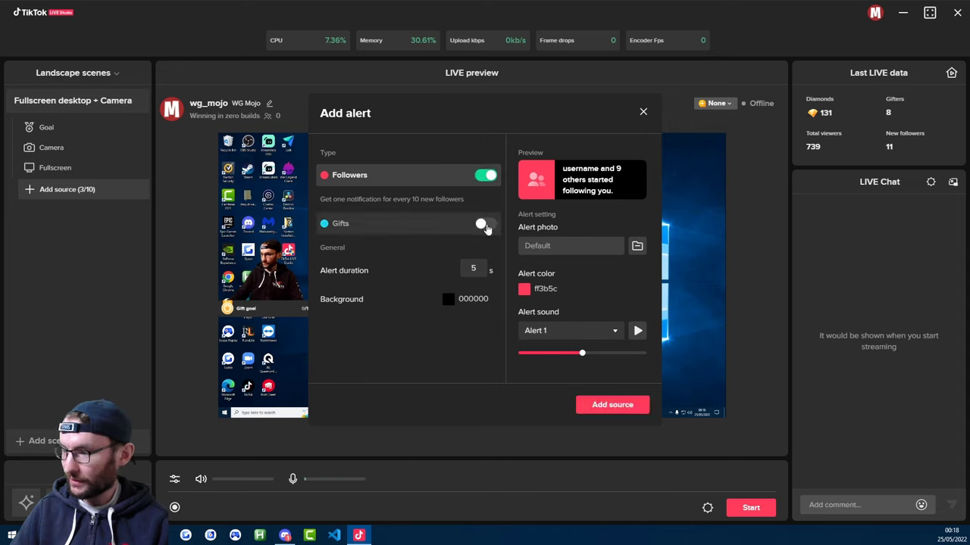
click(482, 225)
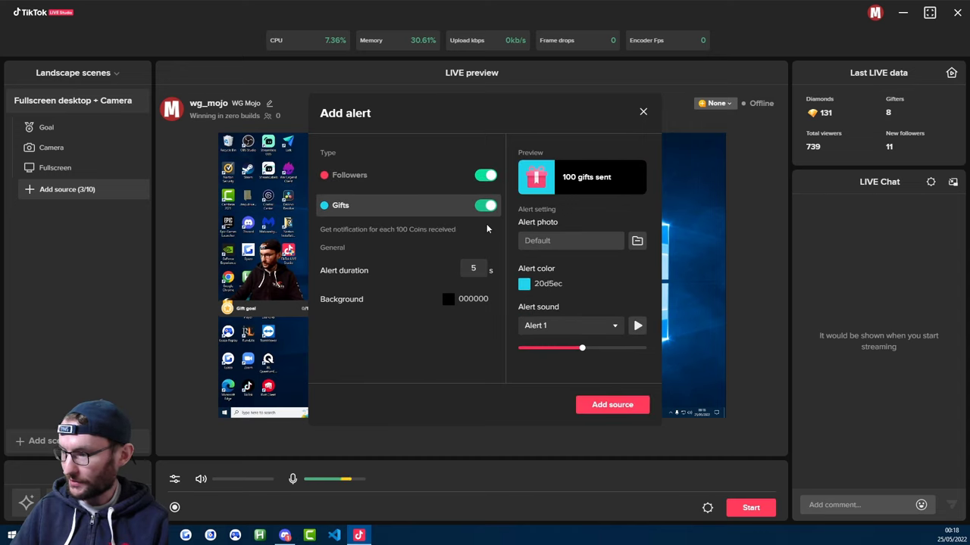
Browse for a custom alert picture, then cancel and keep the default photo.
click(637, 243)
drag(265, 20, 339, 55)
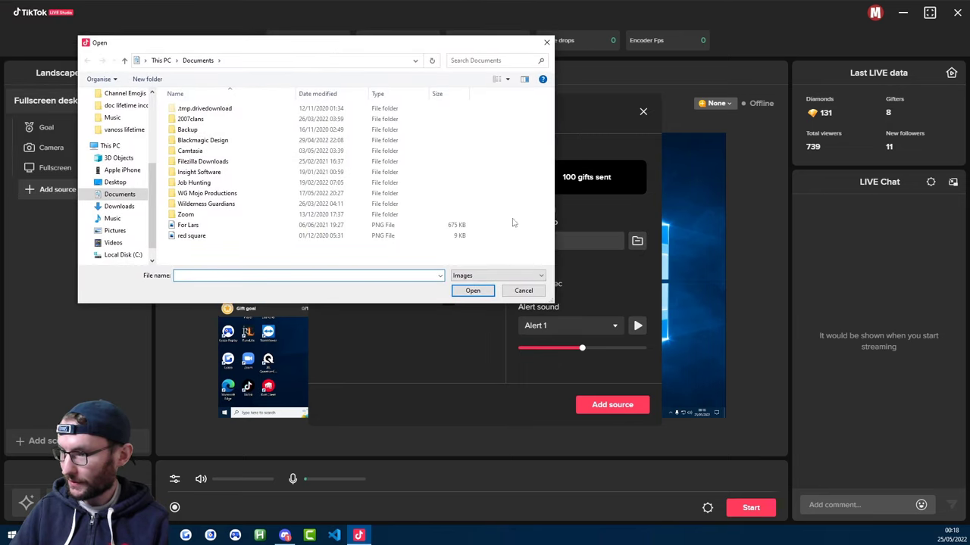
click(523, 292)
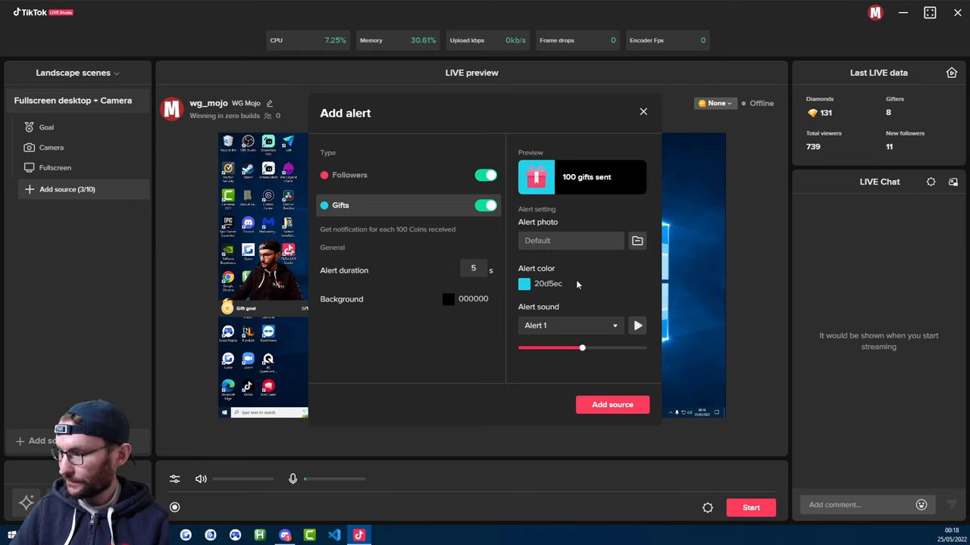
Set the alert colour to red (ff0000).
click(523, 283)
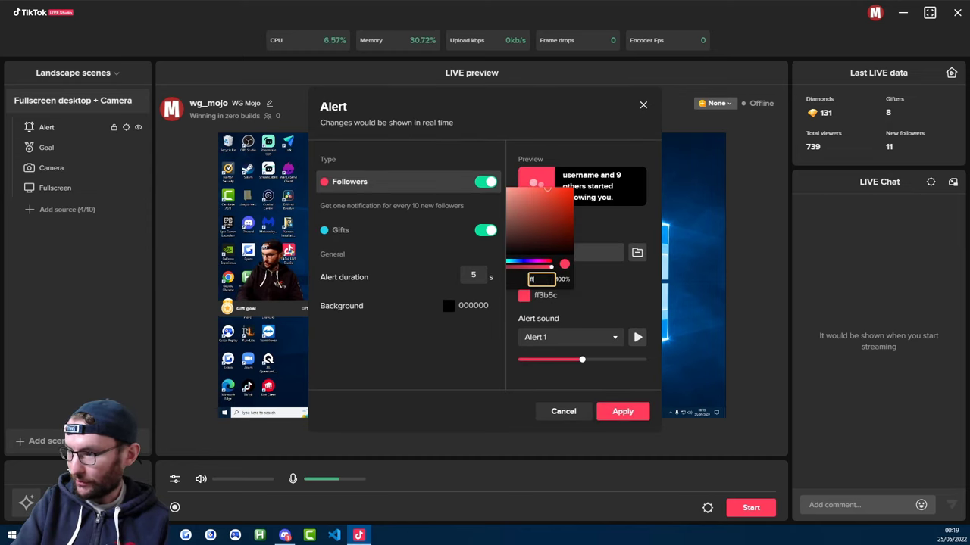
text(0000)
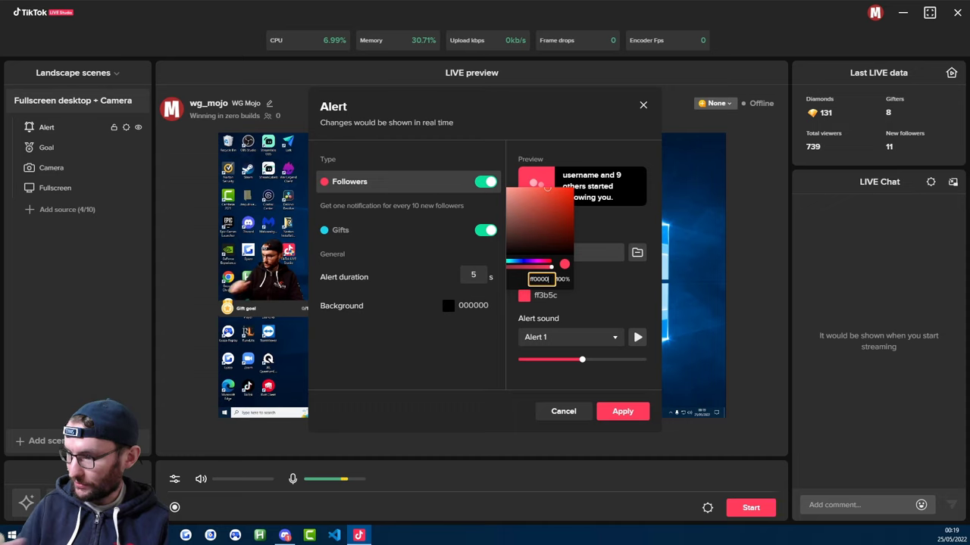
click(509, 283)
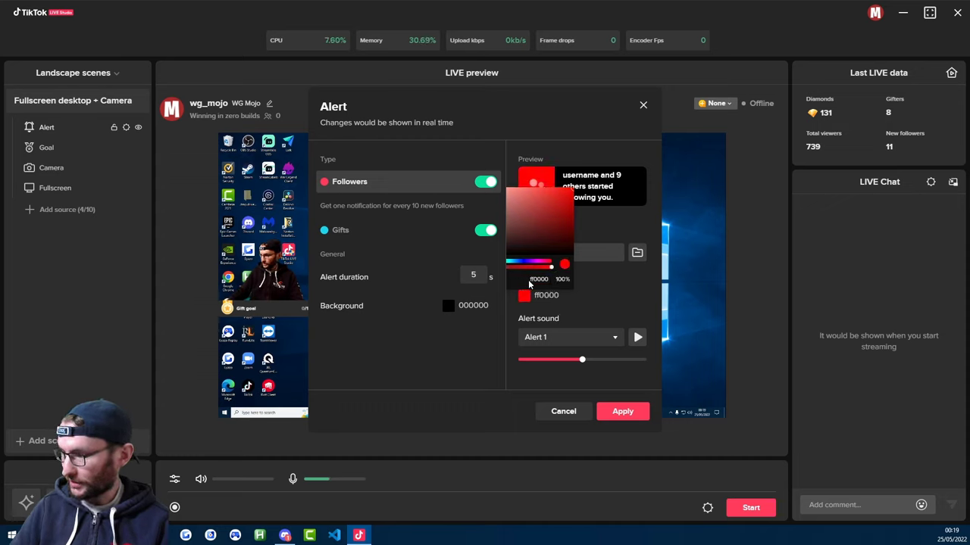
click(618, 290)
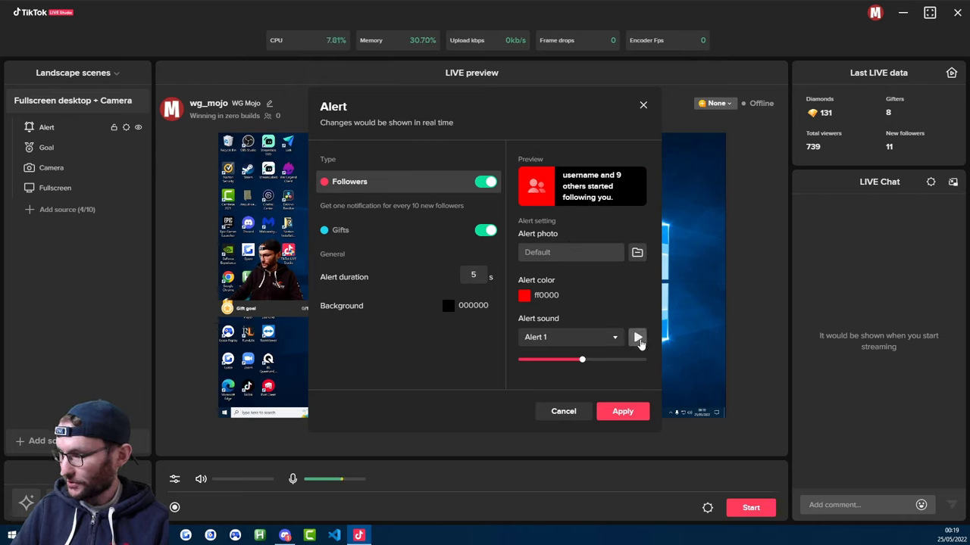
Keep Alert 1 as the alert sound, preview it, and adjust its volume.
click(615, 337)
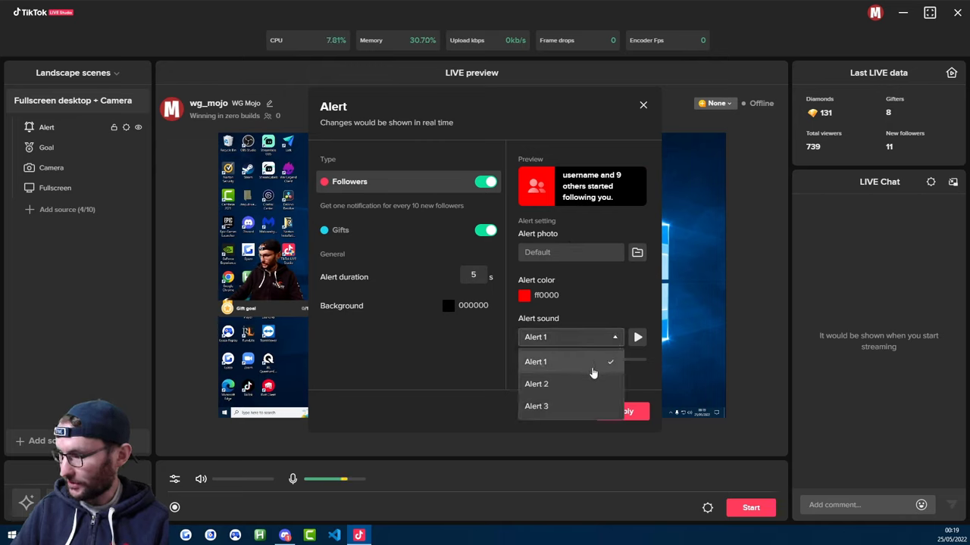
click(596, 369)
click(637, 337)
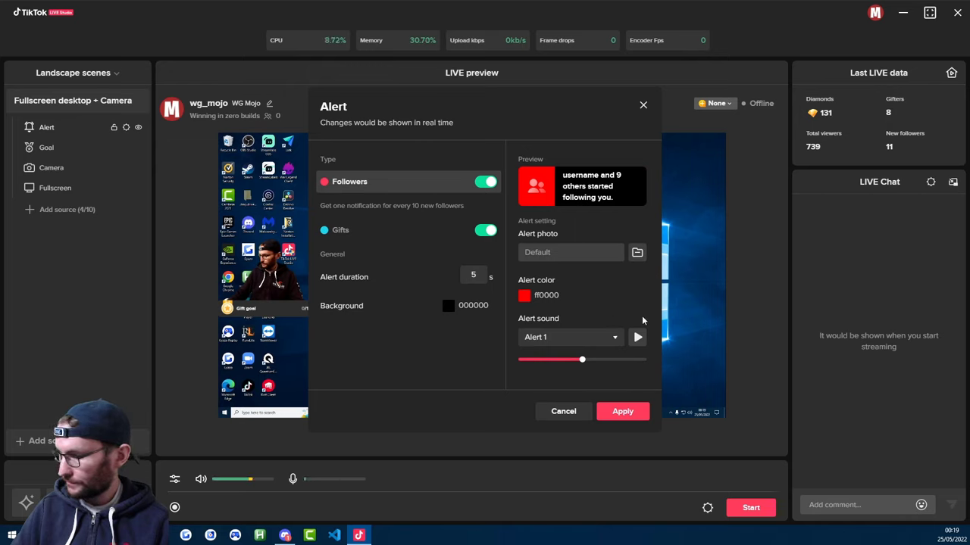
click(596, 338)
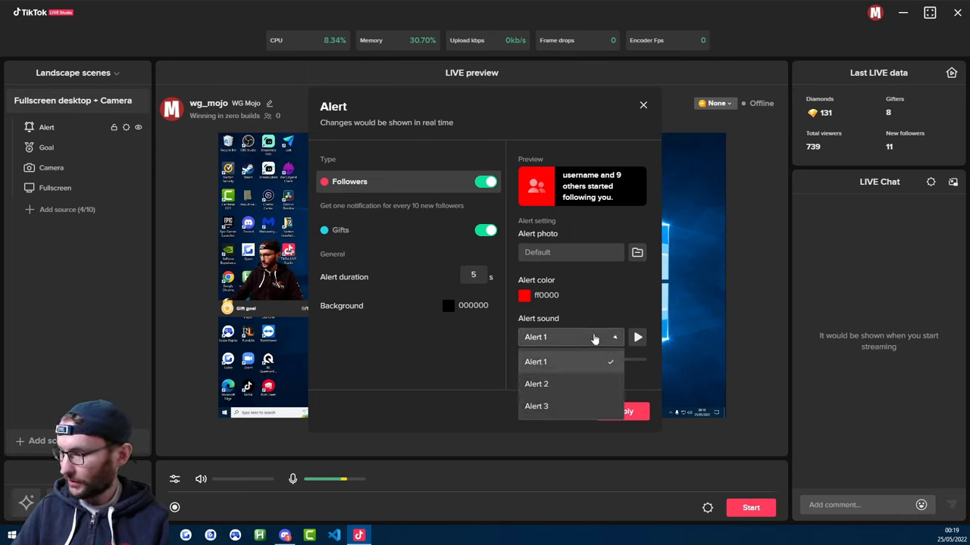
click(597, 304)
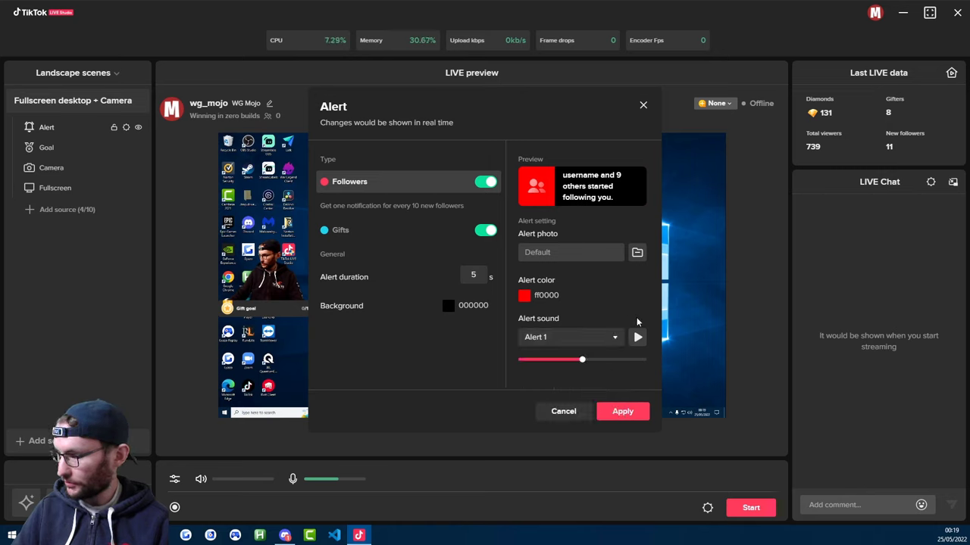
mouse_move(581, 363)
mouse_down()
mouse_move(512, 363)
mouse_move(595, 367)
mouse_up()
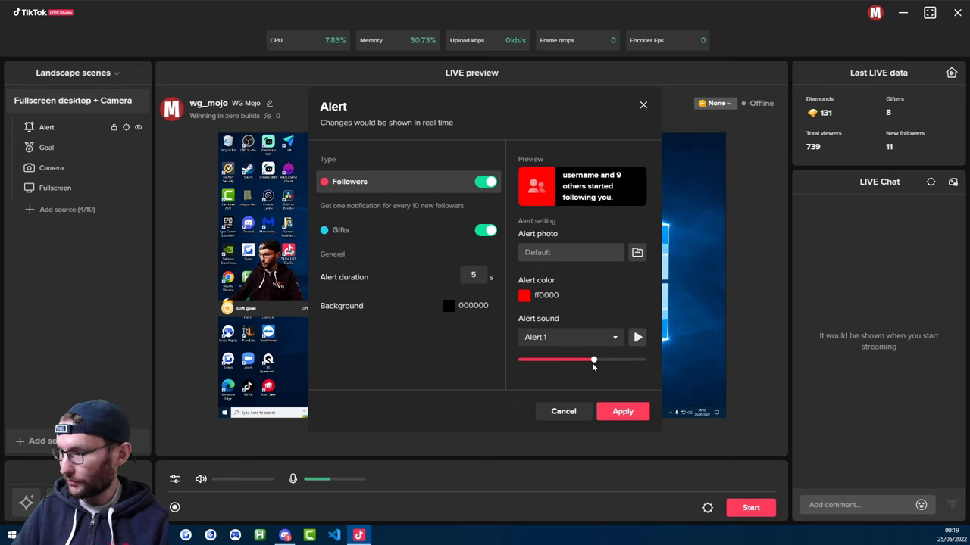
Apply the alert settings and move the alert box to the preview's upper middle.
click(623, 412)
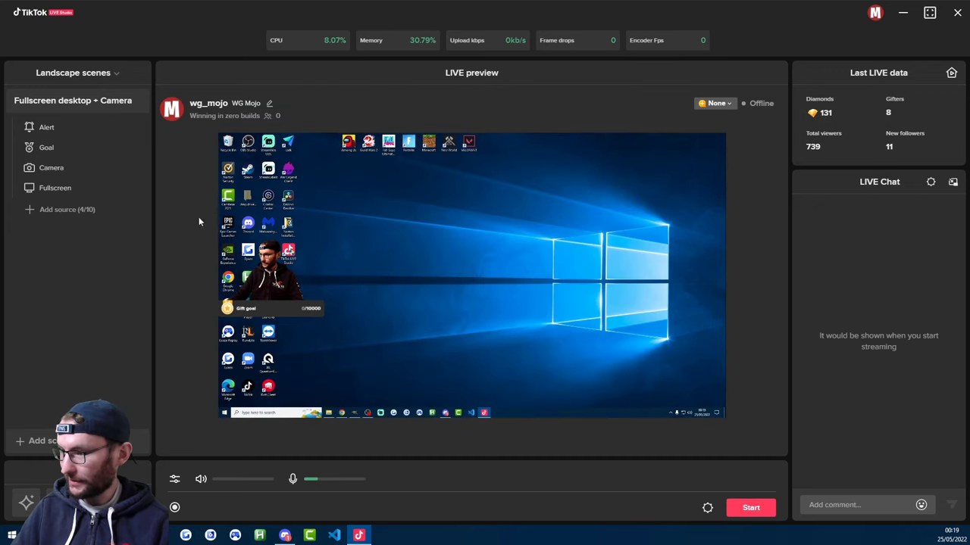
click(57, 126)
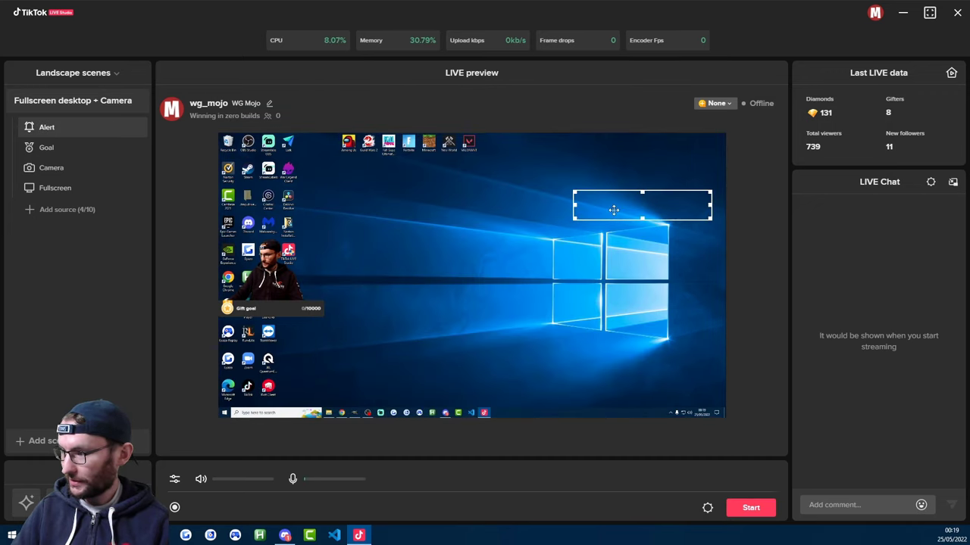
drag(614, 210, 457, 192)
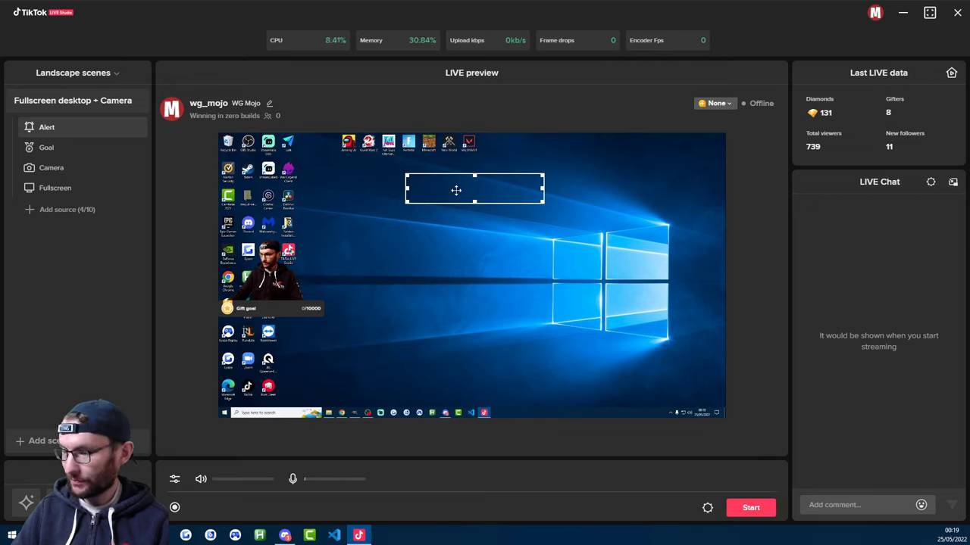
Start a Chatbox source with 5 messages, White theme and Right location.
click(33, 211)
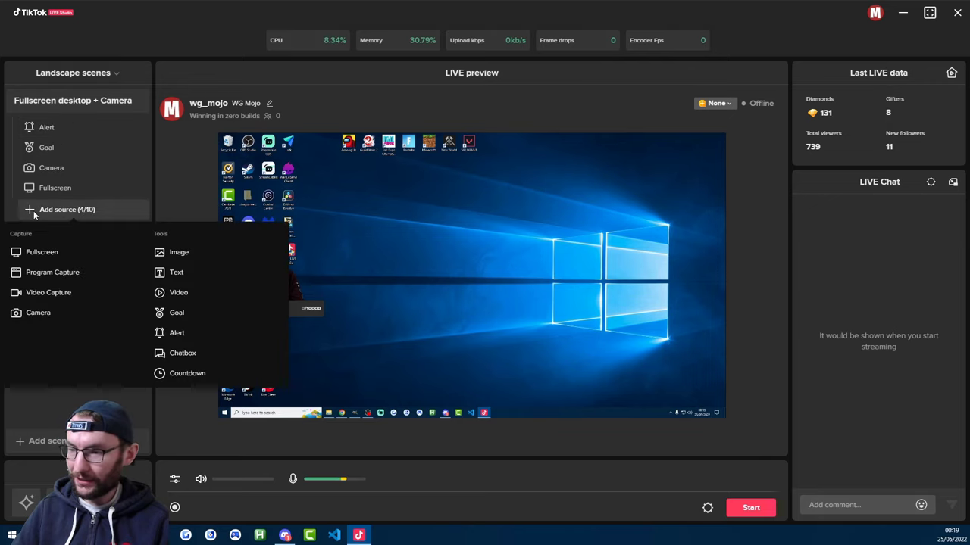
click(187, 356)
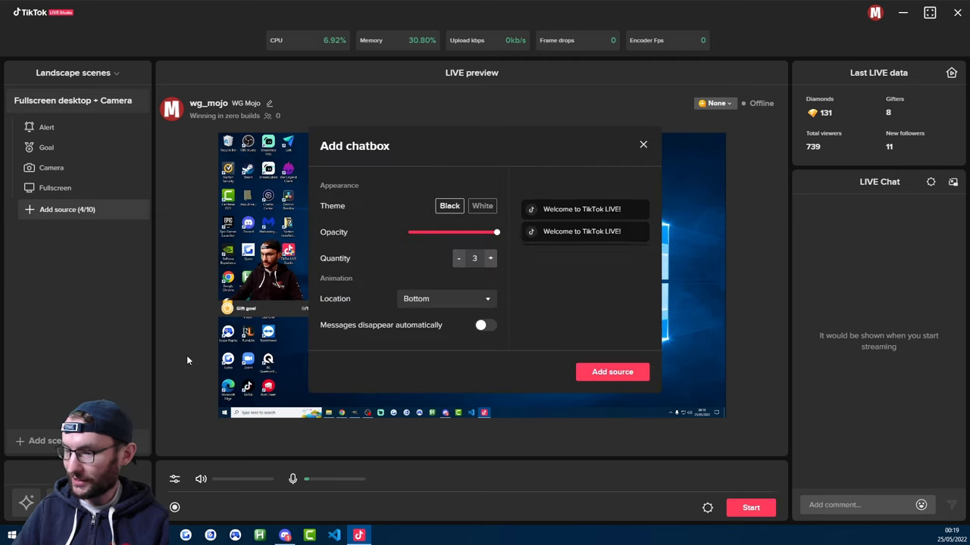
click(489, 259)
click(488, 259)
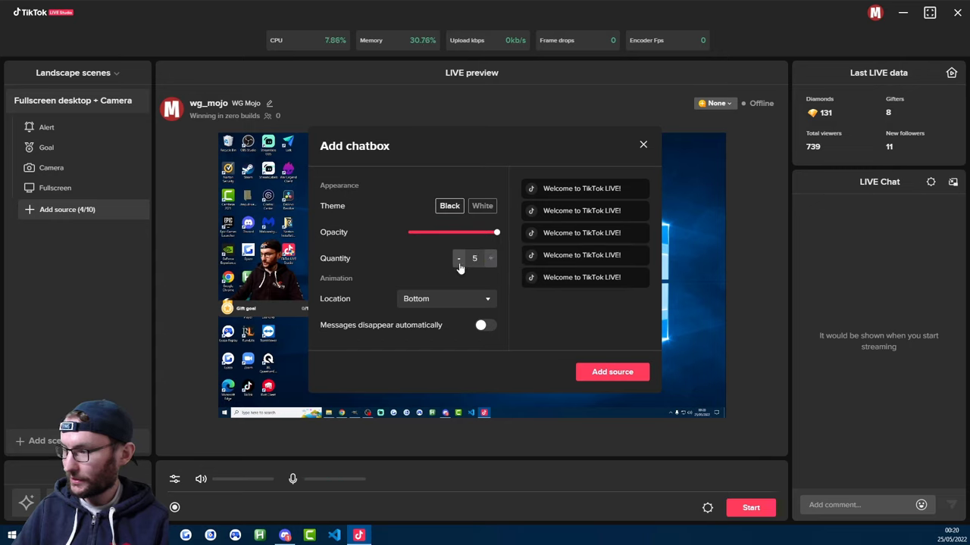
click(483, 208)
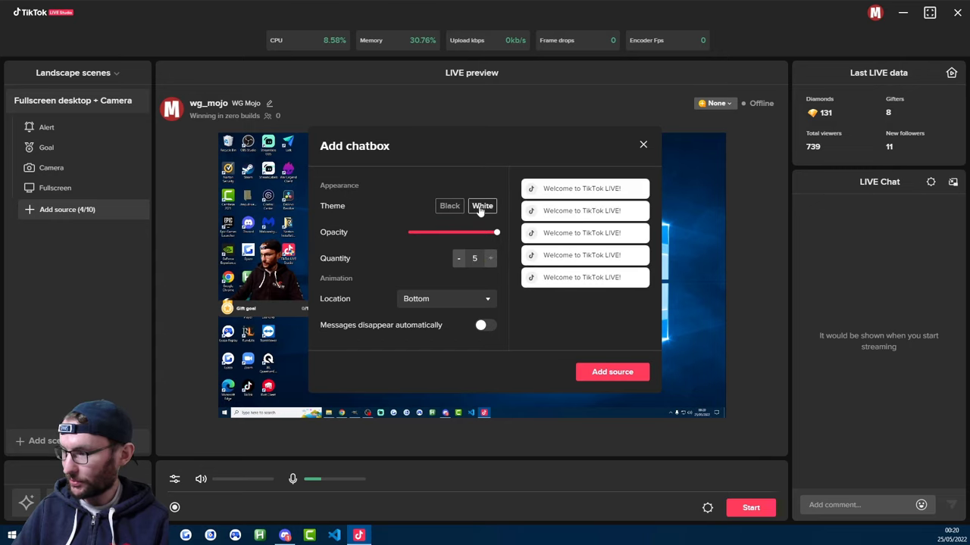
click(430, 299)
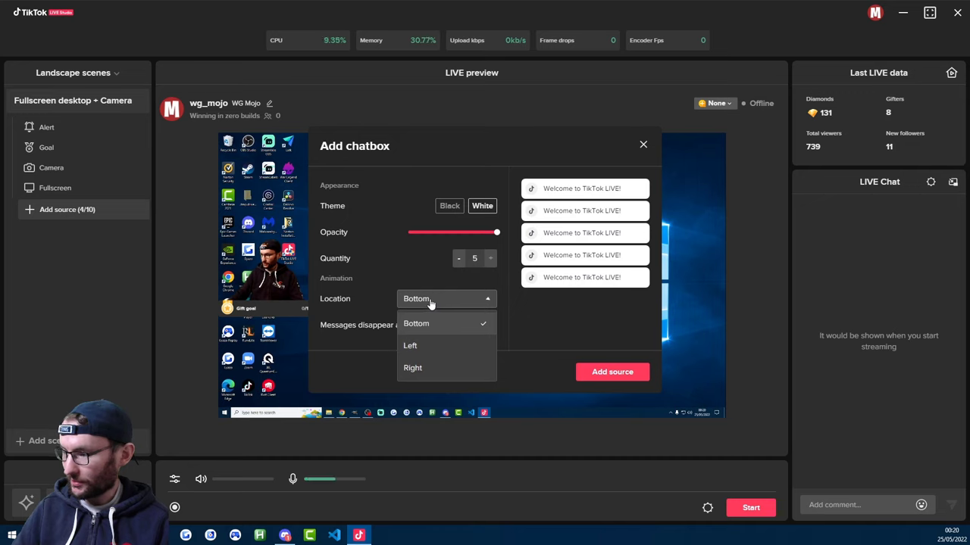
click(430, 300)
click(431, 300)
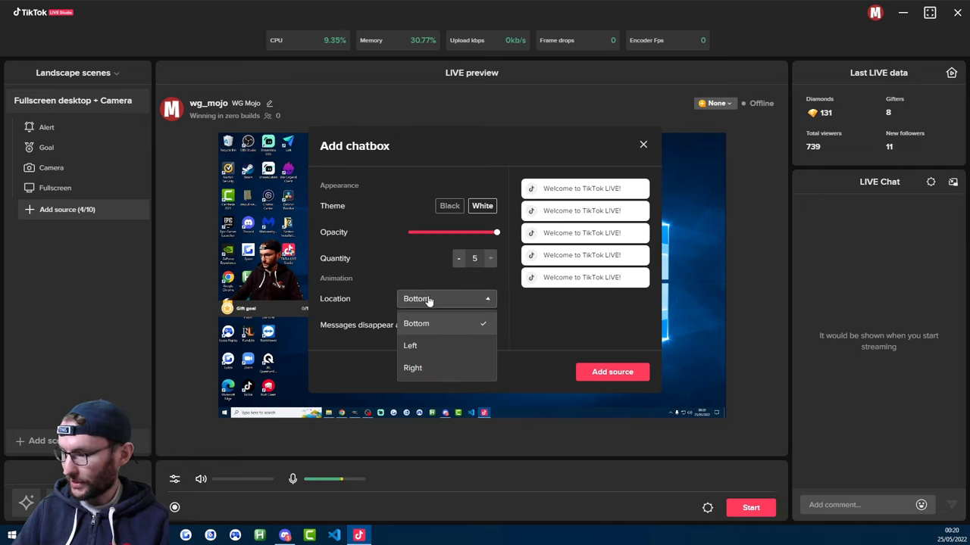
click(421, 370)
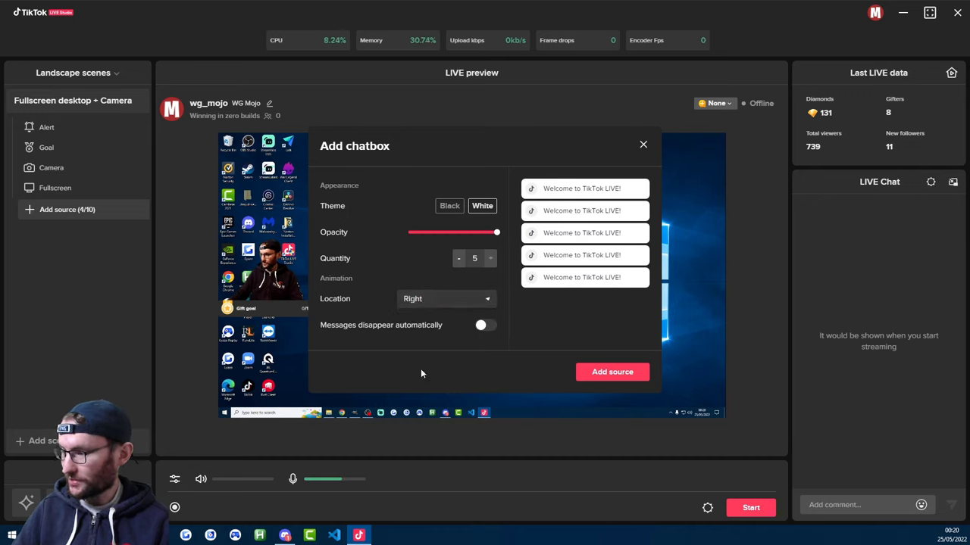
Leave auto-disappearing messages off, add the chatbox, and place it in the lower-right corner.
click(483, 327)
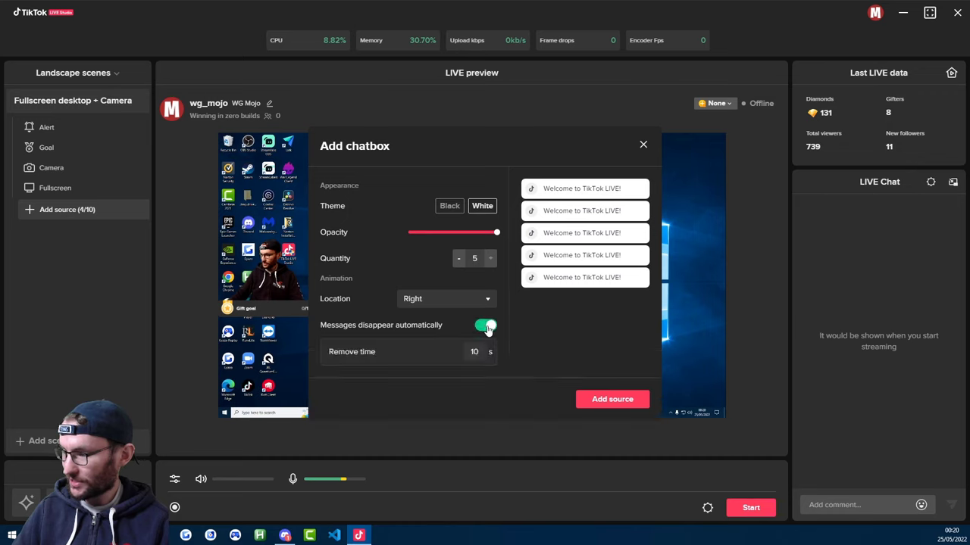
click(485, 327)
click(612, 372)
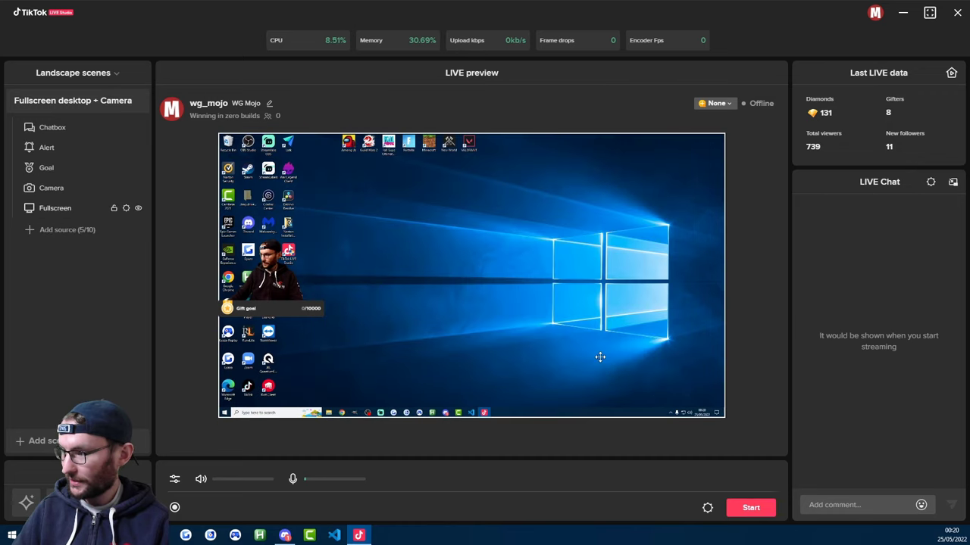
drag(640, 336, 632, 409)
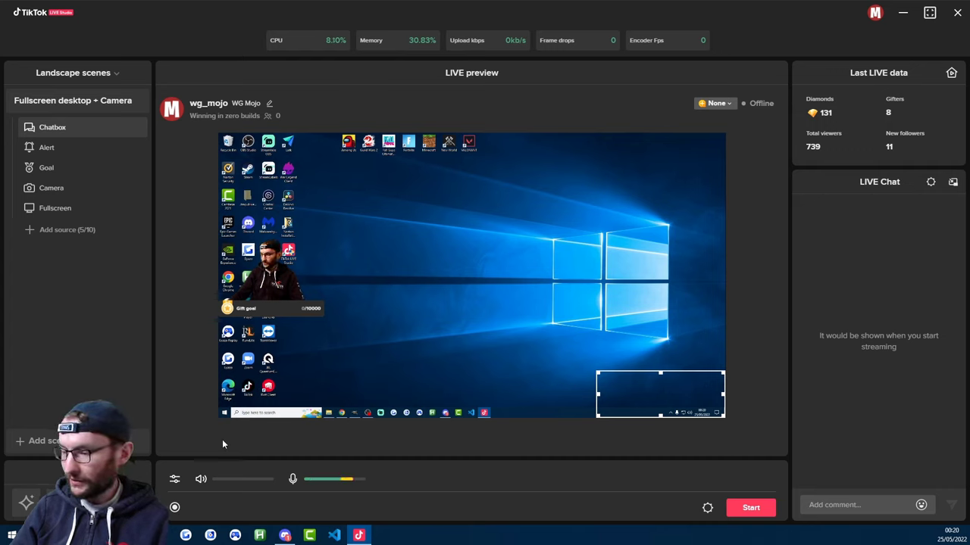
Enable noise suppression at High for the HyperX Quadcast microphone and save.
click(175, 480)
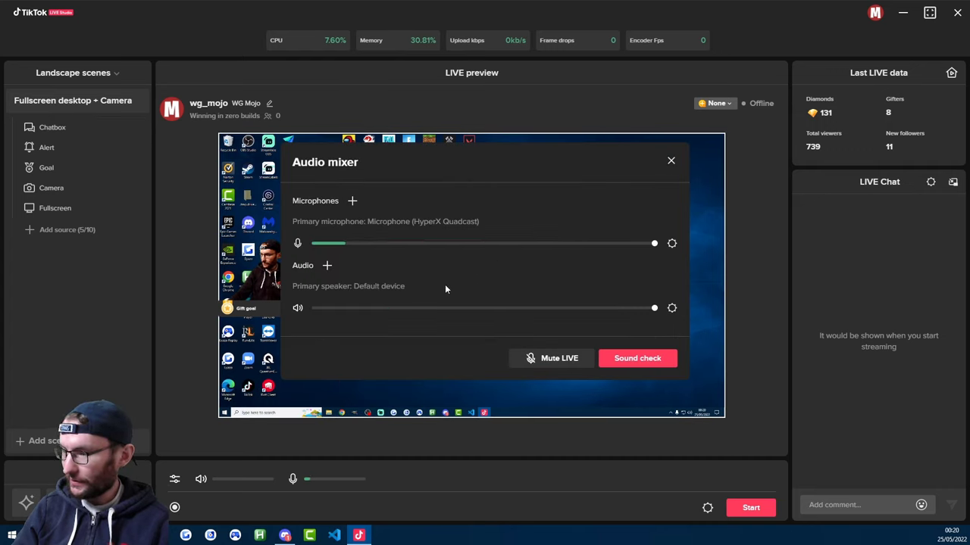
click(672, 243)
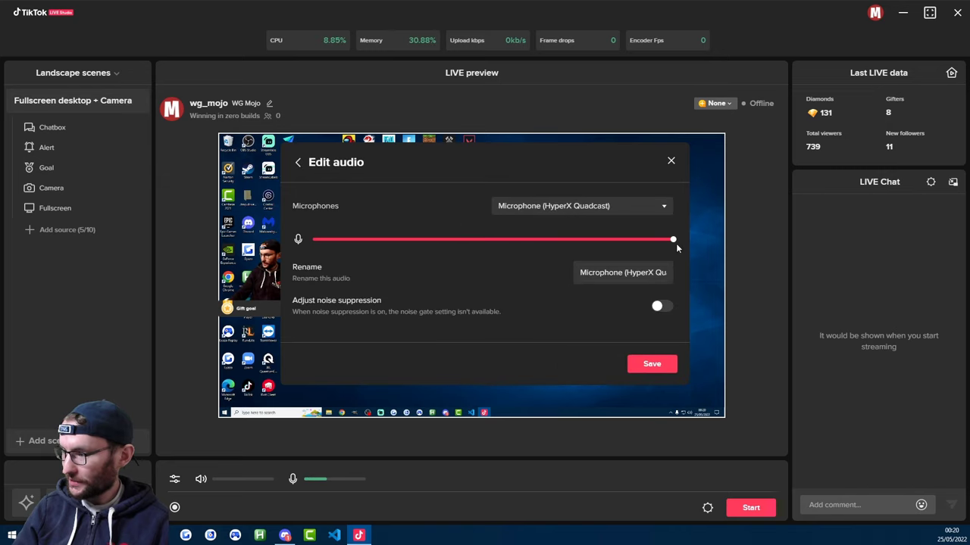
click(660, 307)
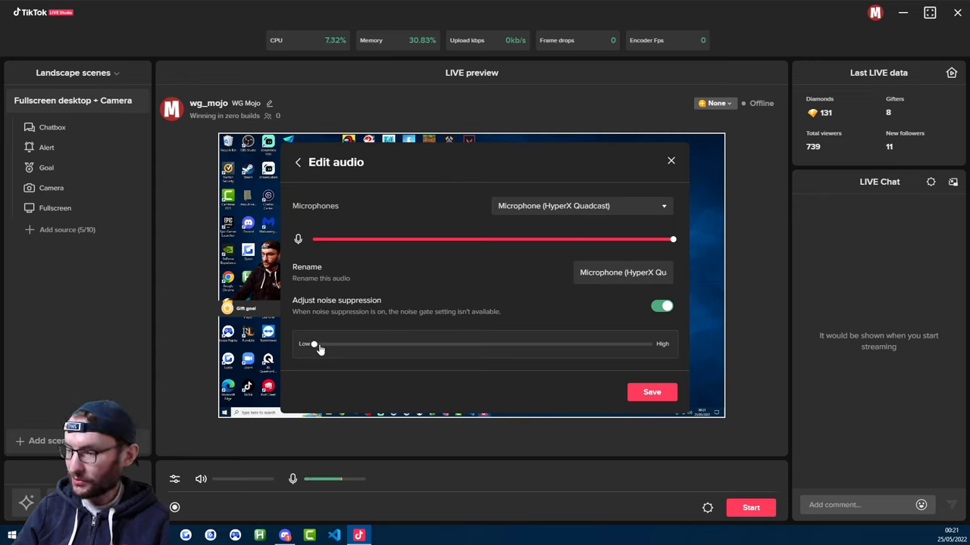
drag(319, 348, 656, 346)
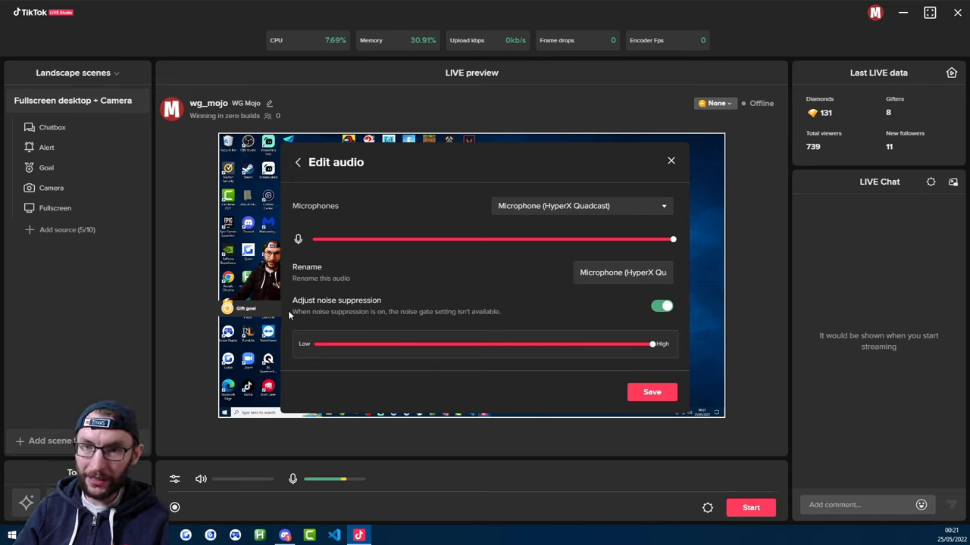
click(298, 162)
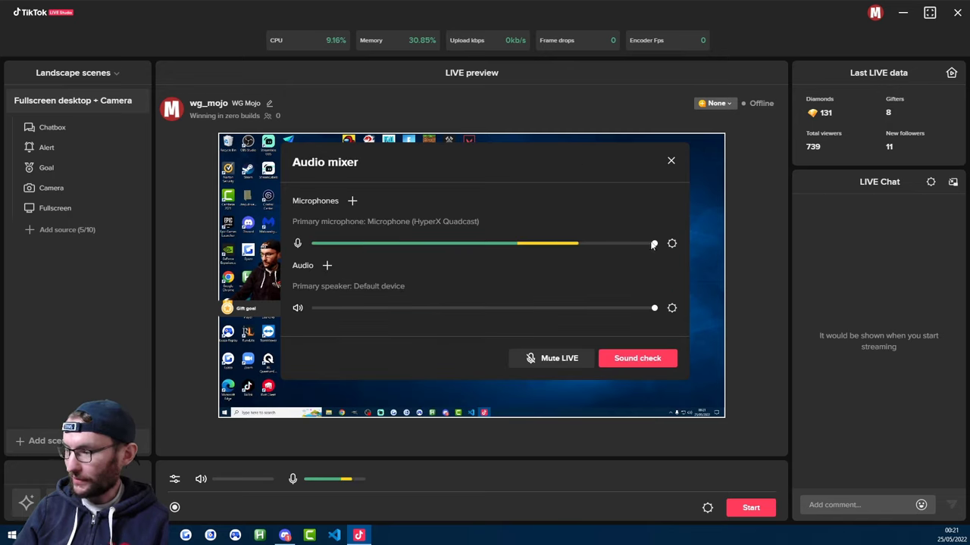
Close the Audio mixer dialog.
click(670, 163)
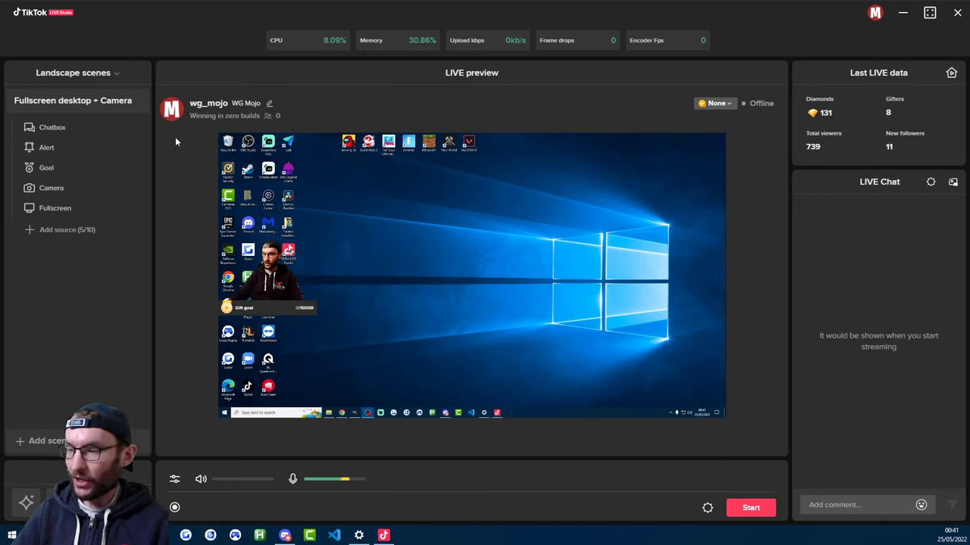
Switch to Portrait scenes, add a Display1 fullscreen capture, and centre it vertically.
click(78, 74)
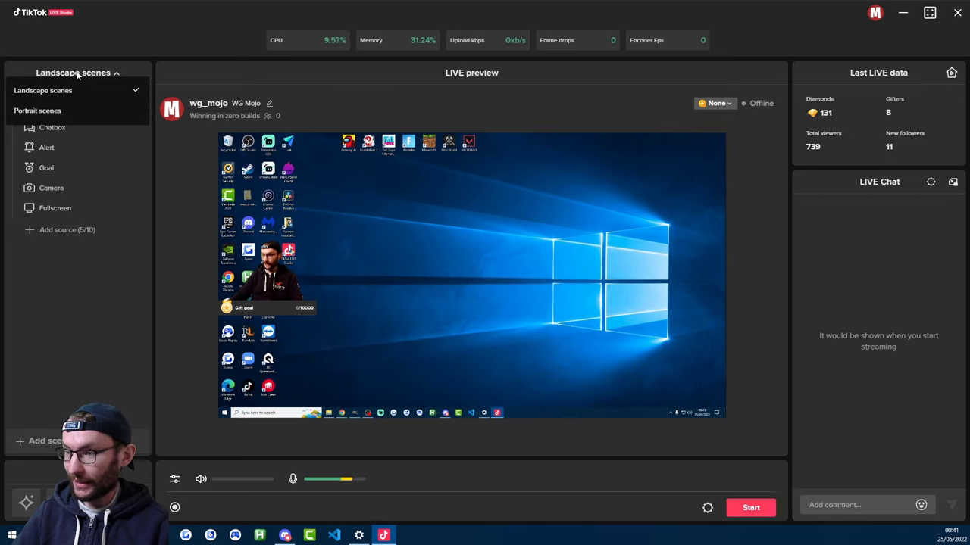
click(62, 111)
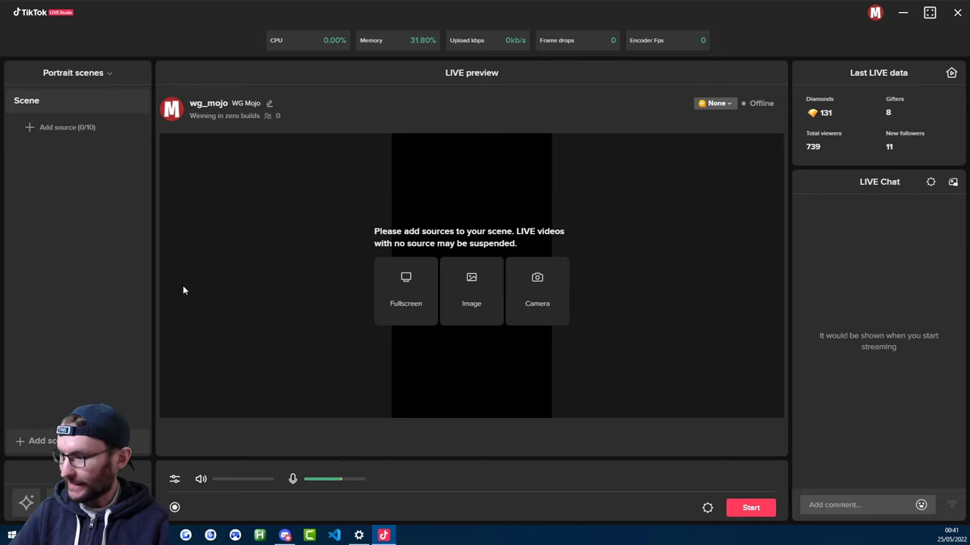
click(410, 297)
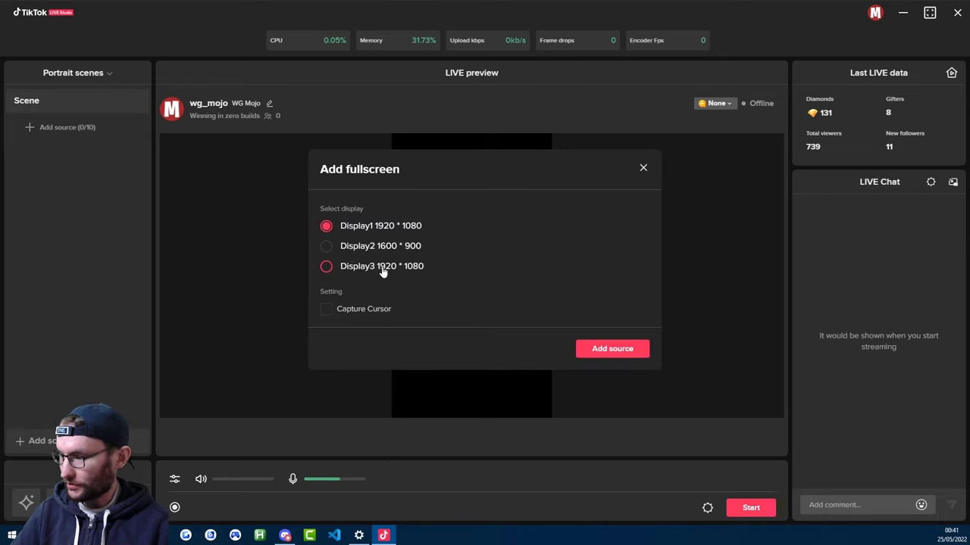
click(600, 348)
drag(460, 174, 457, 271)
Add the USB Live camera source with its real background kept.
click(31, 150)
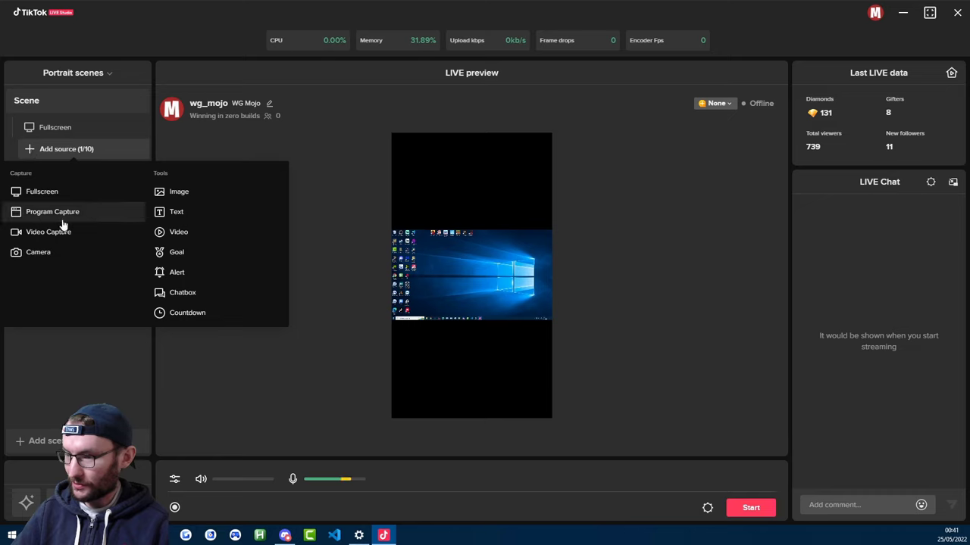
click(39, 252)
click(530, 326)
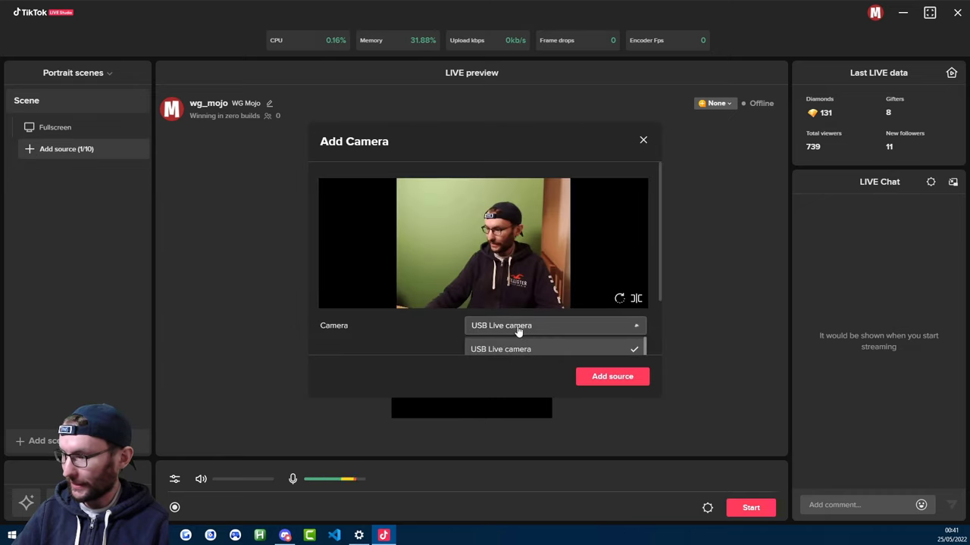
click(615, 377)
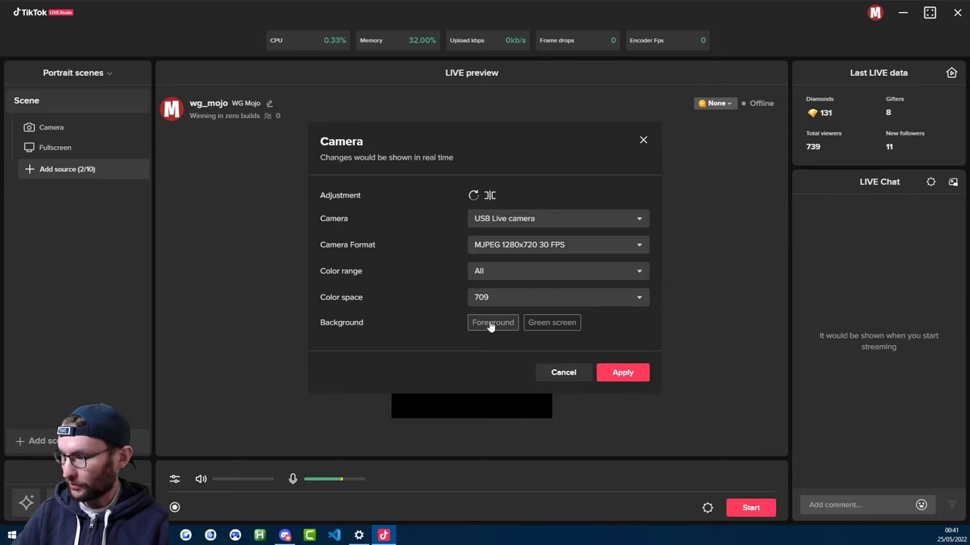
click(492, 323)
click(622, 372)
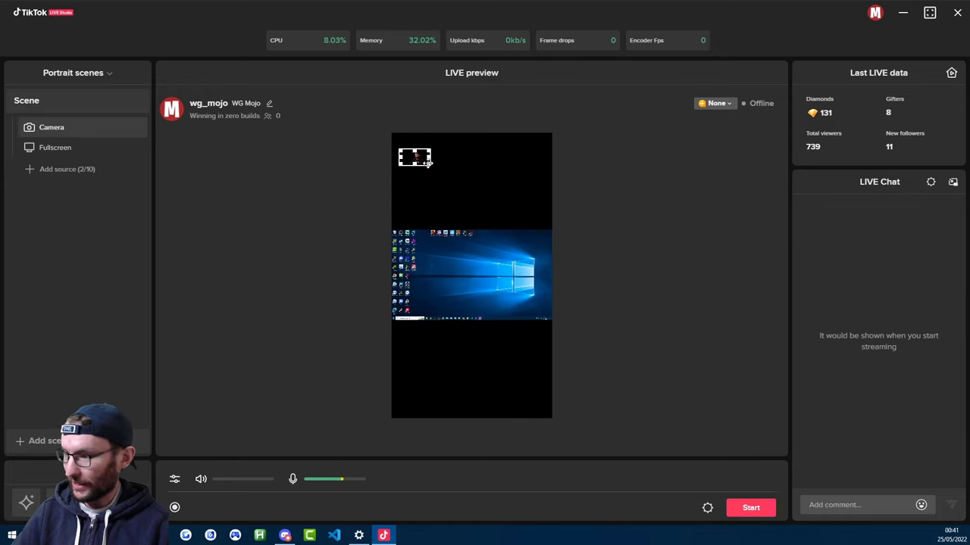
Enlarge the camera box to span the top of the portrait frame.
drag(426, 162, 539, 227)
drag(478, 205, 471, 205)
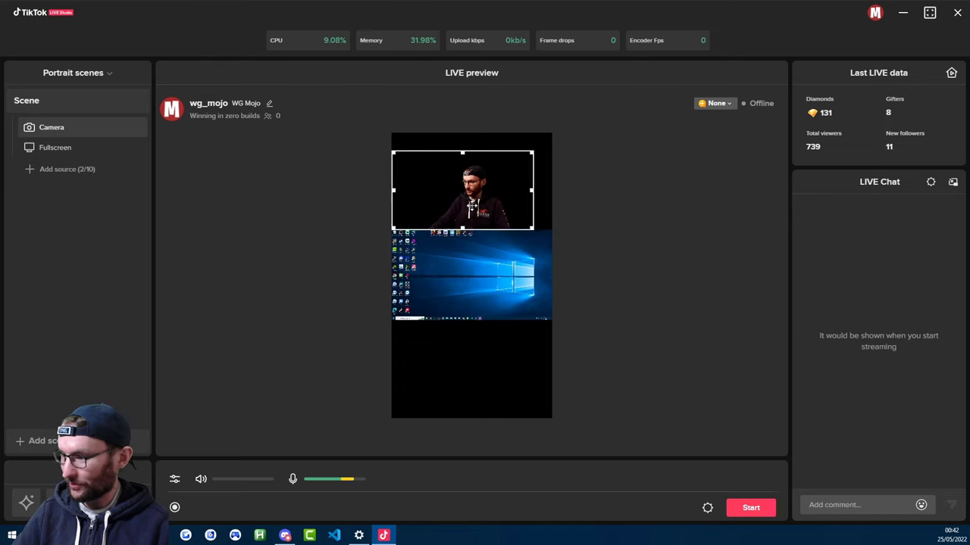
drag(392, 152, 368, 130)
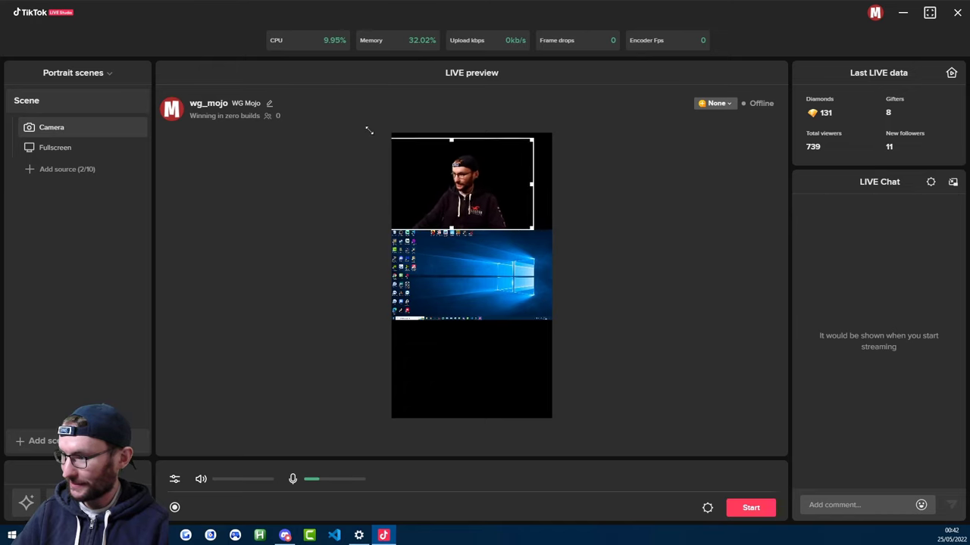
drag(496, 182, 491, 184)
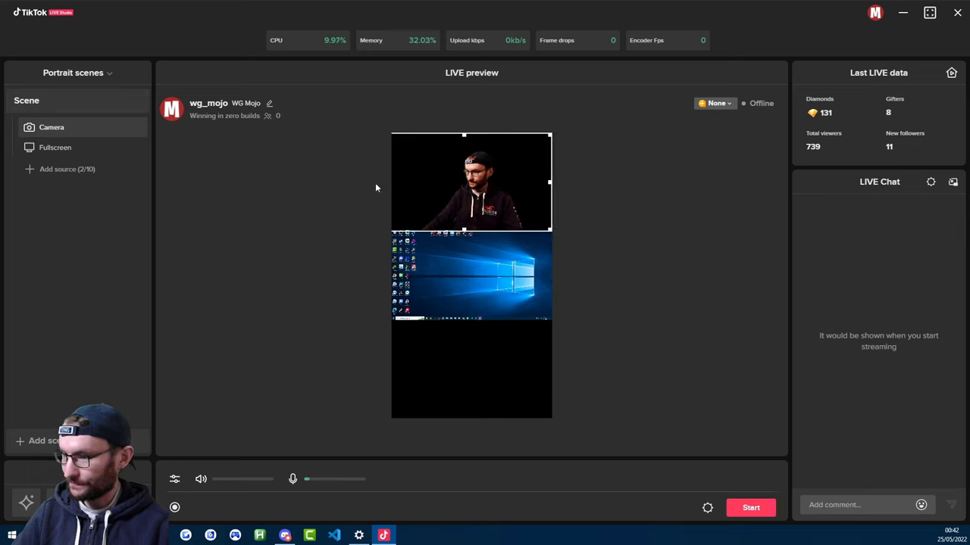
Switch from Portrait scenes back to Landscape scenes without adding a source.
click(30, 171)
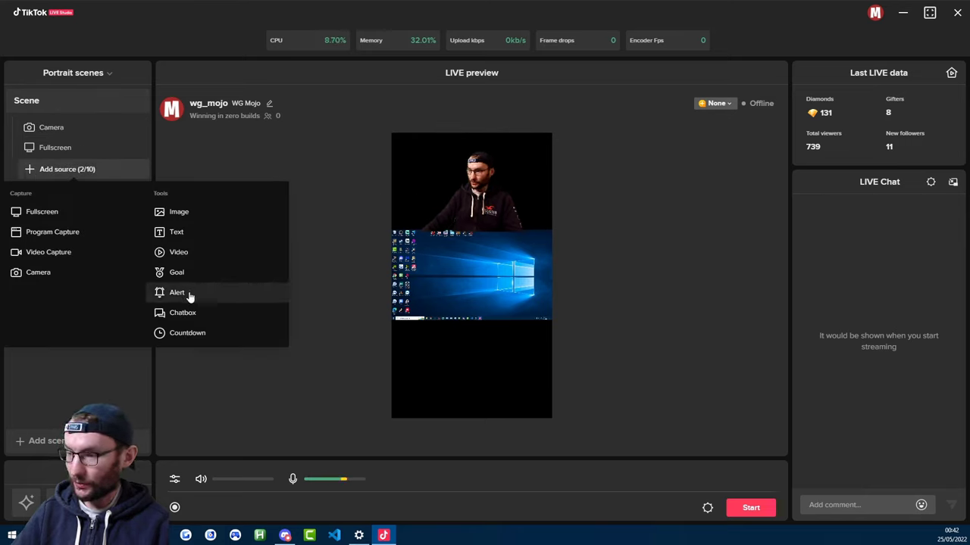
click(92, 376)
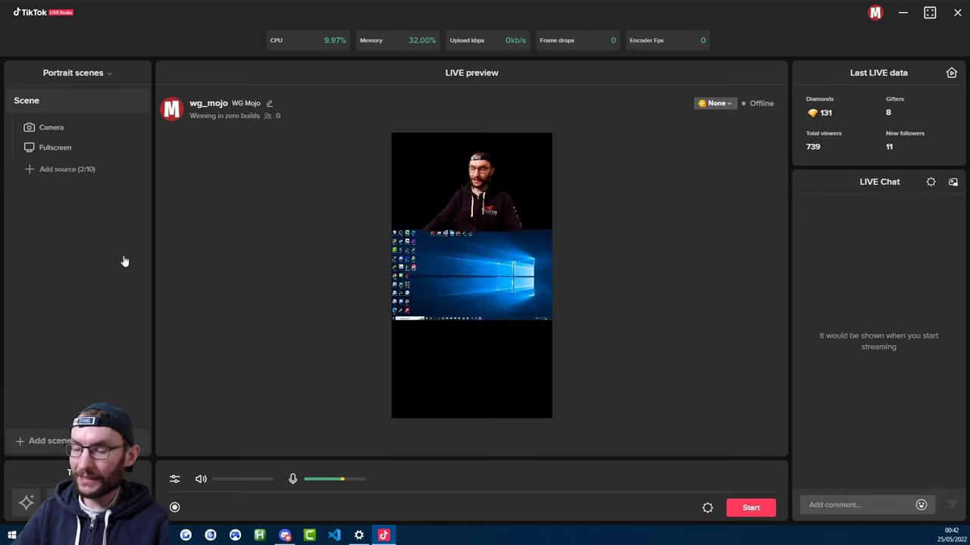
click(89, 73)
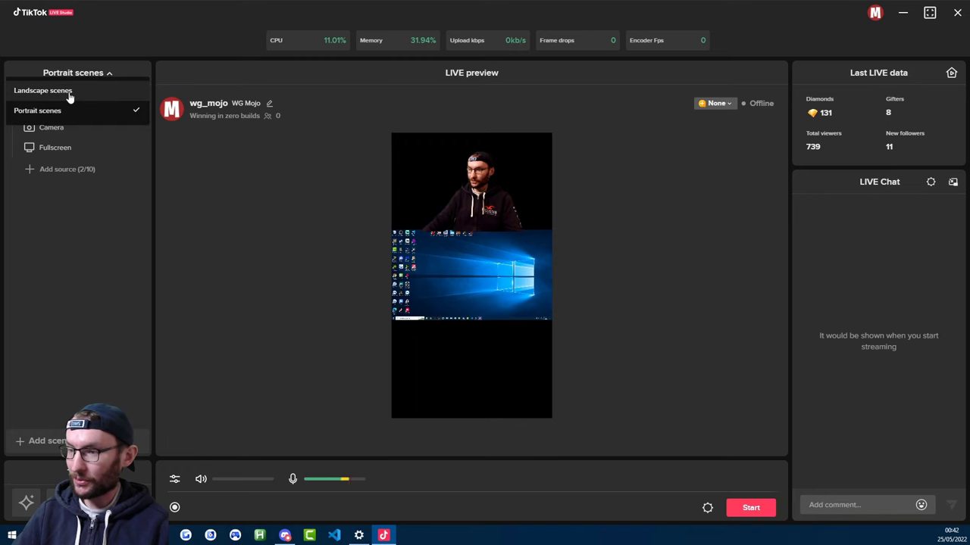
click(68, 93)
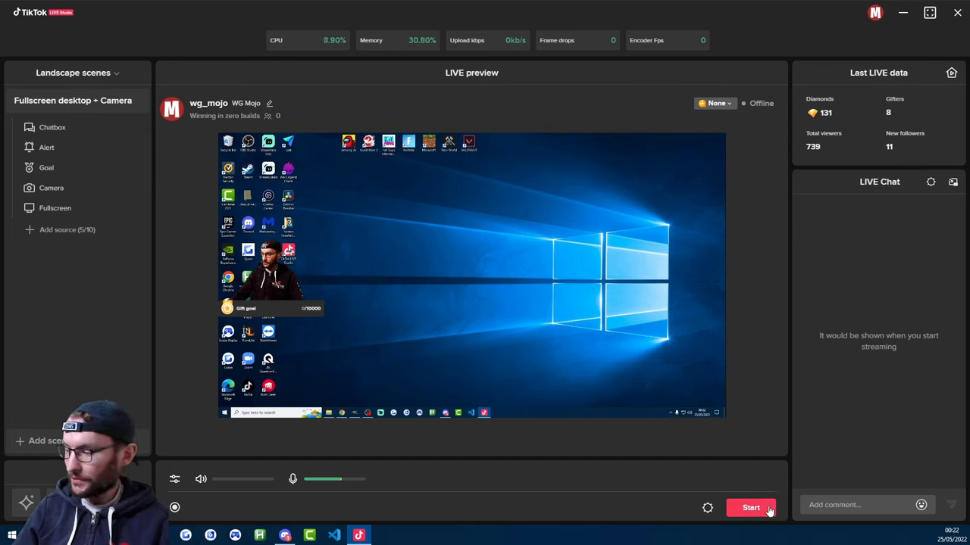
Set Fortnite as the LIVE content in Start LIVE settings, then close without going live.
click(760, 511)
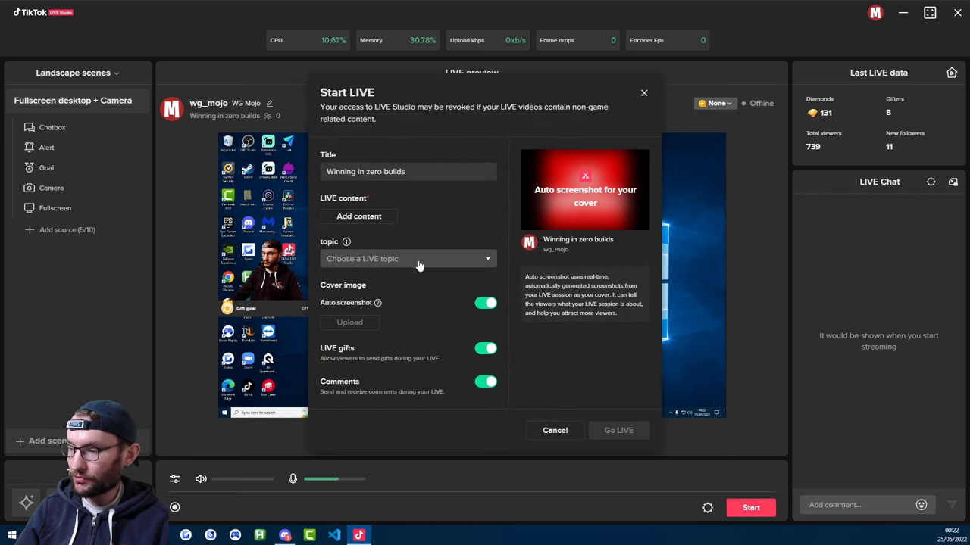
click(374, 220)
click(386, 159)
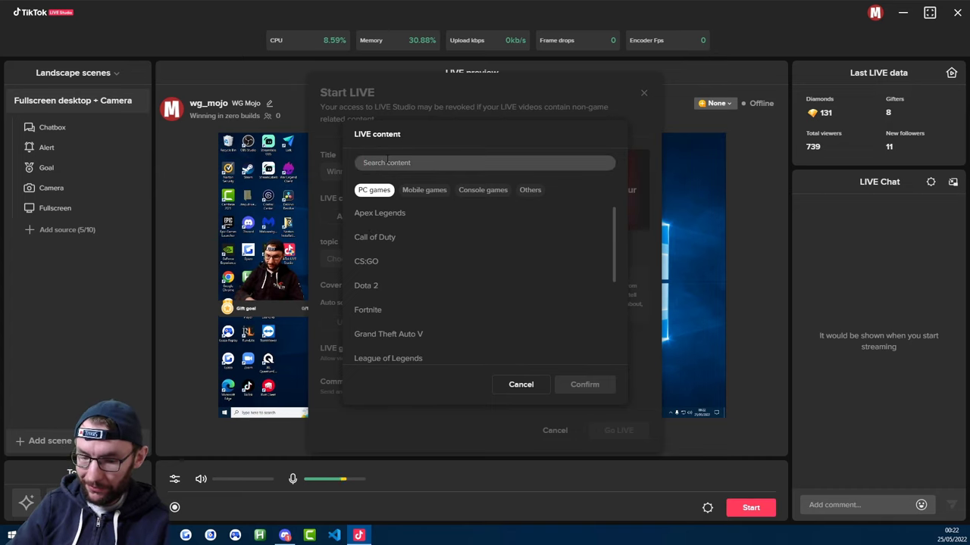
text(fortnite)
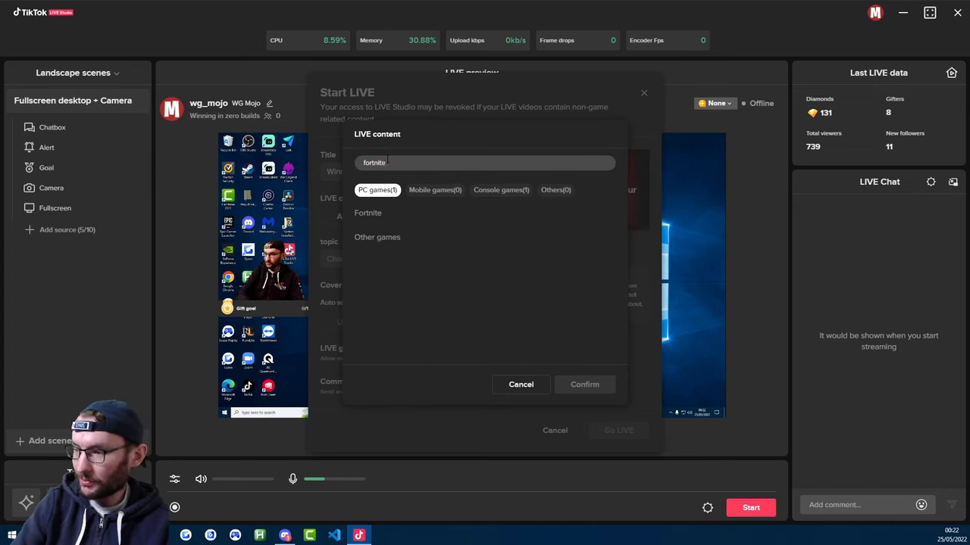
click(390, 214)
click(580, 385)
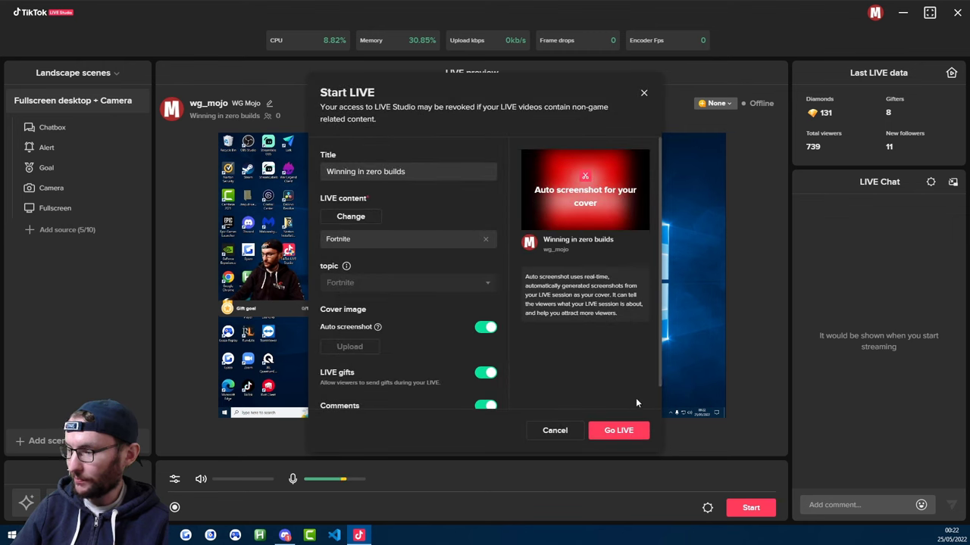
scroll(485, 345, down, 1)
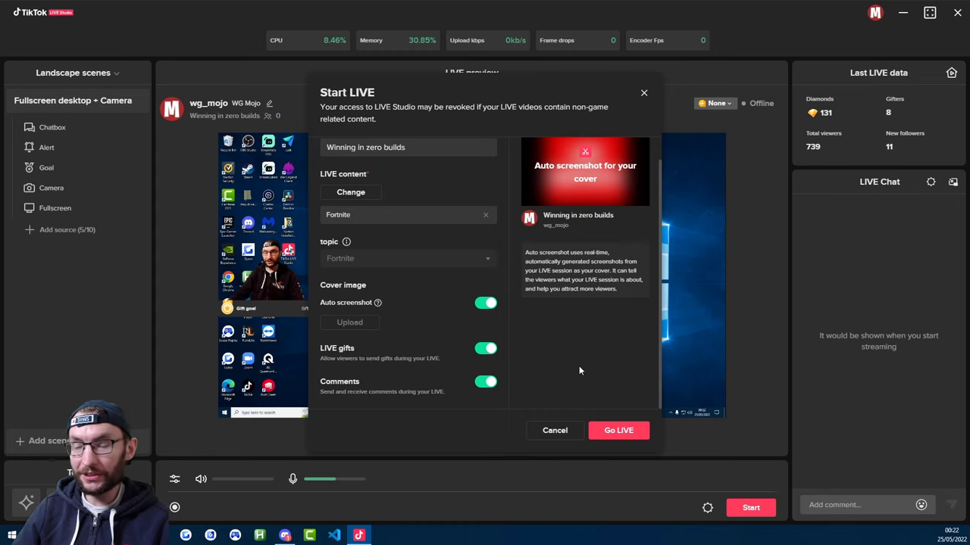
click(643, 93)
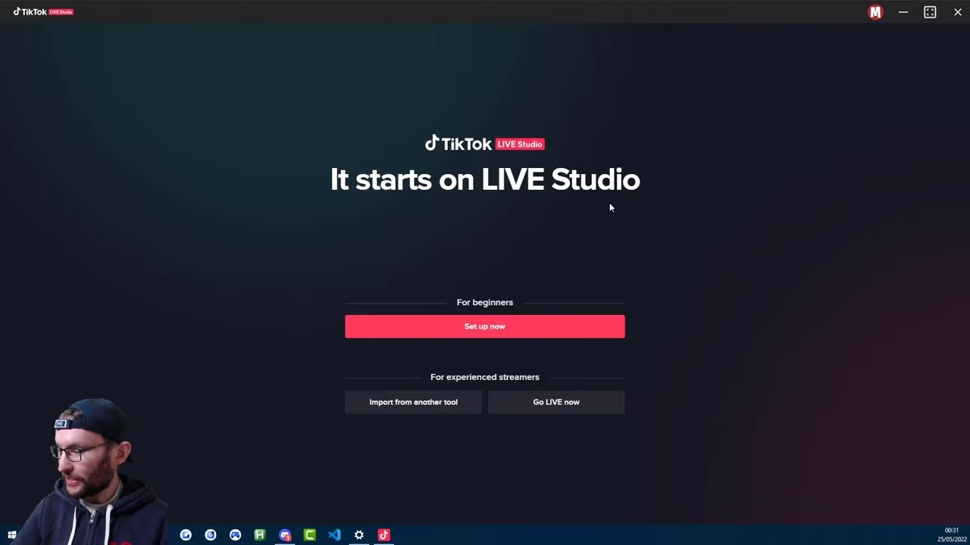
Import scenes from another tool, then view Hidden Screen, TV Monitor, HP Monitor and Back Soon.
click(422, 406)
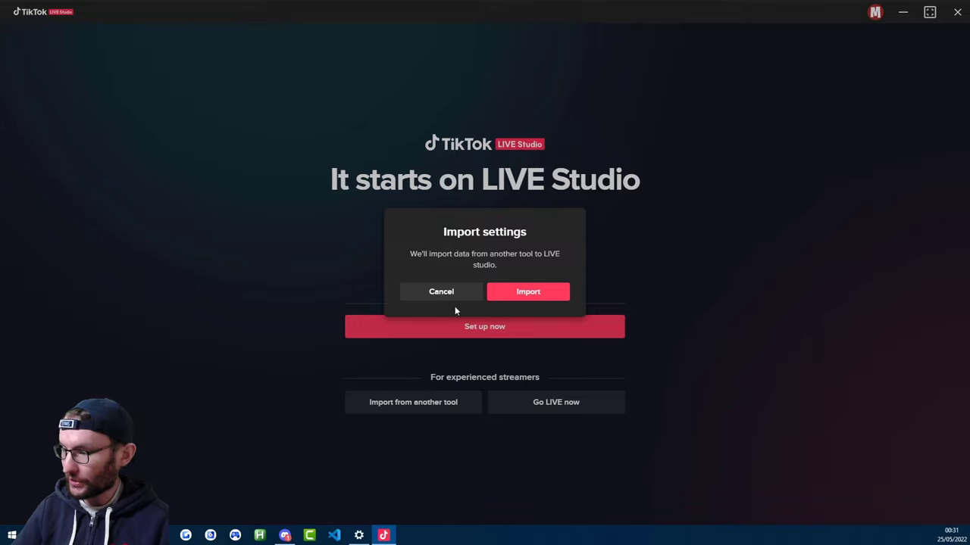
click(525, 296)
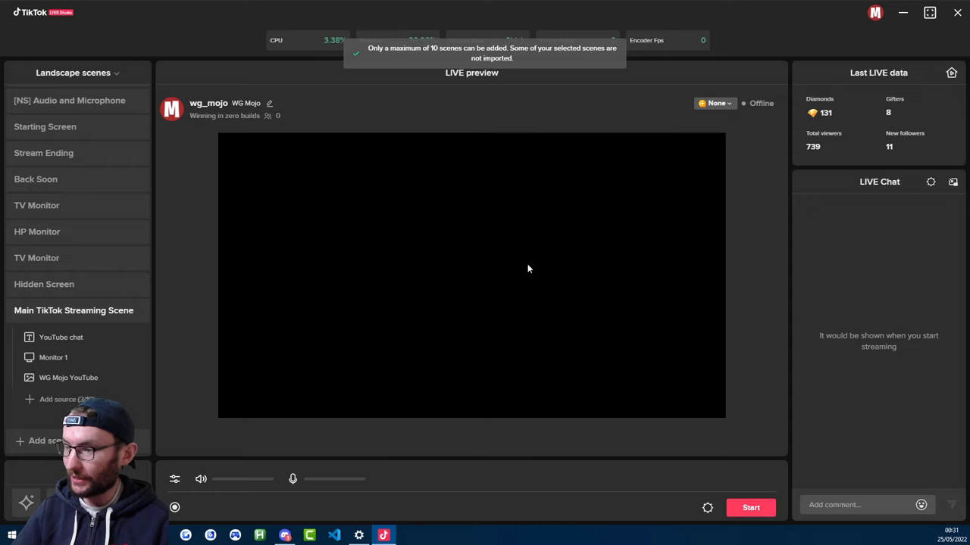
click(66, 289)
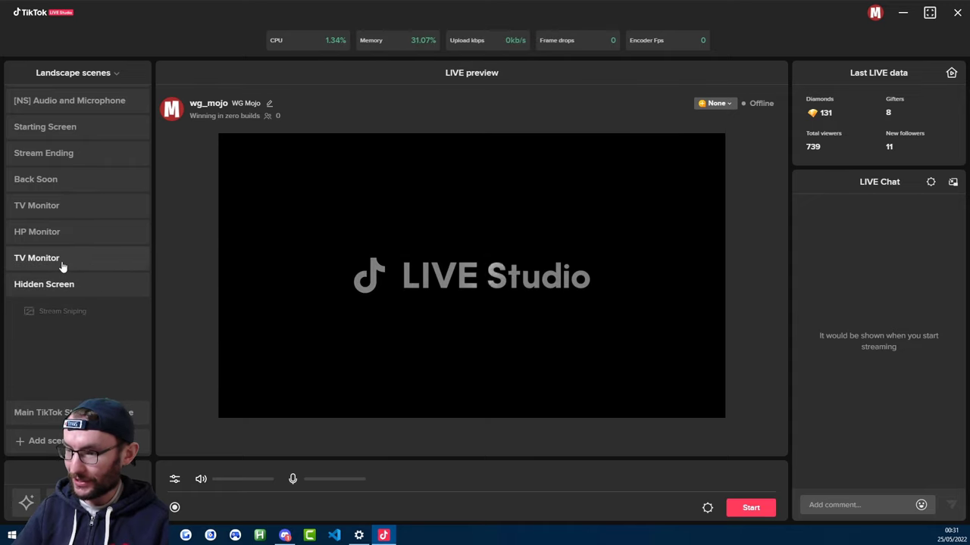
click(62, 262)
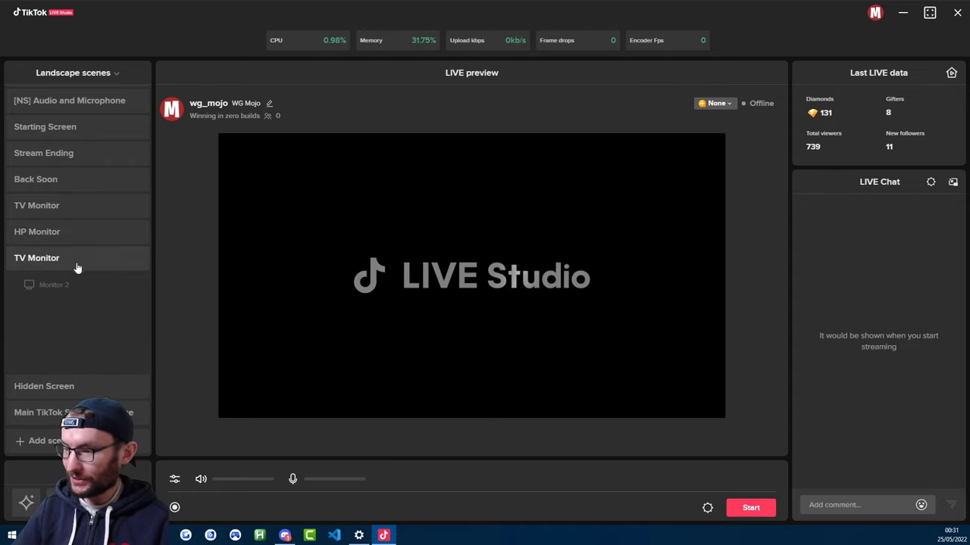
click(62, 238)
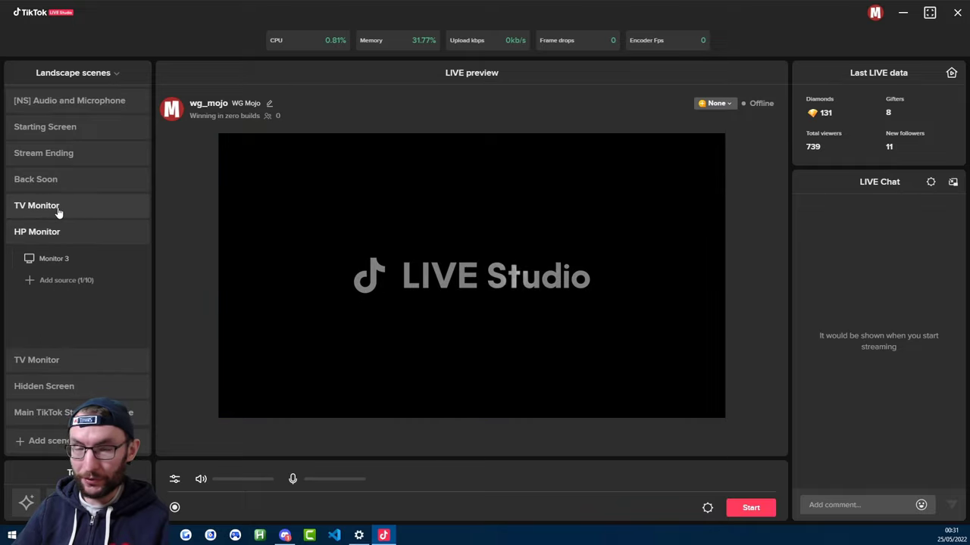
click(58, 211)
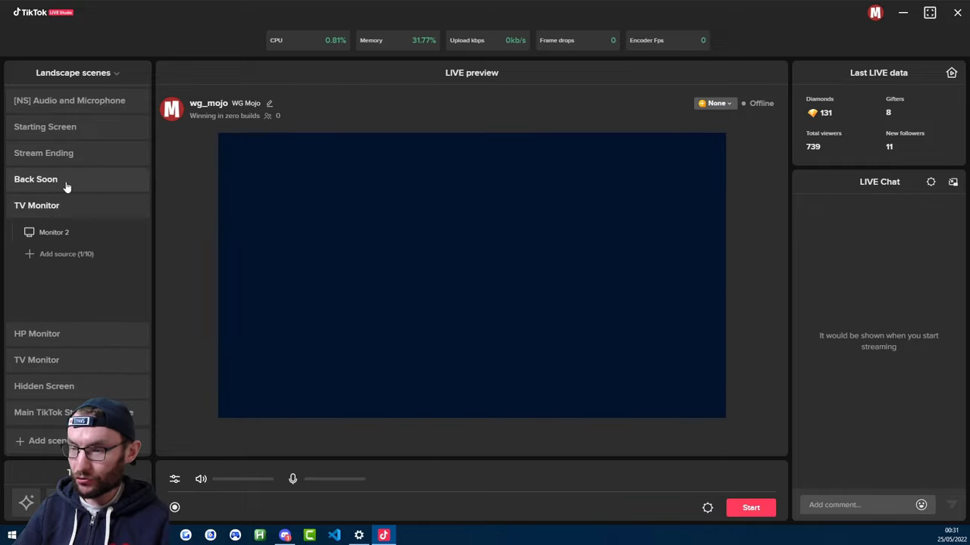
click(67, 186)
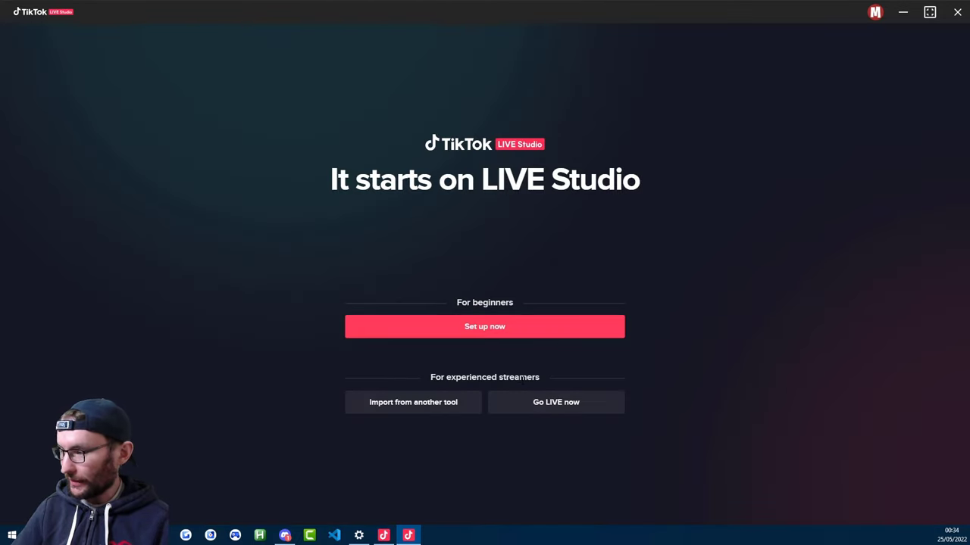
Choose Go LIVE now, skip the guided setup, and switch to Discord.
click(548, 403)
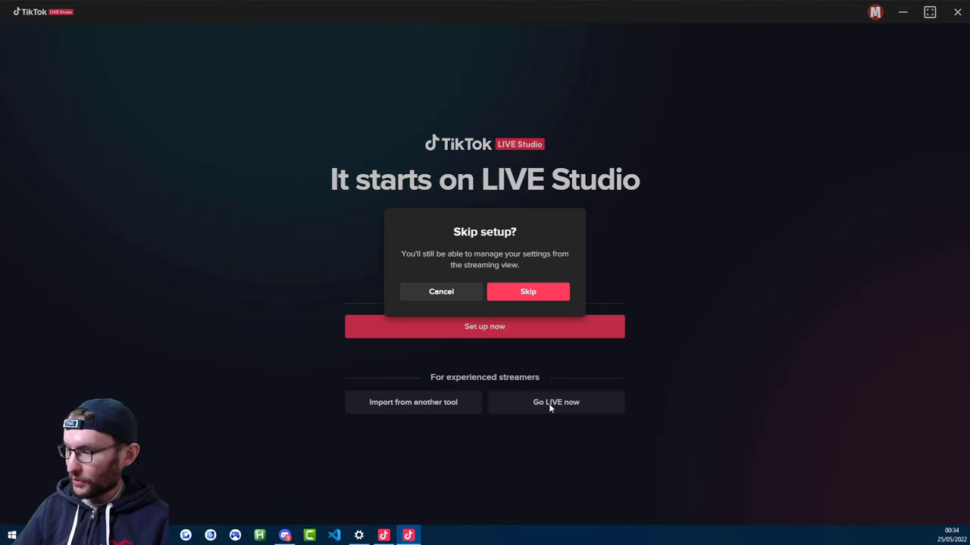
click(525, 293)
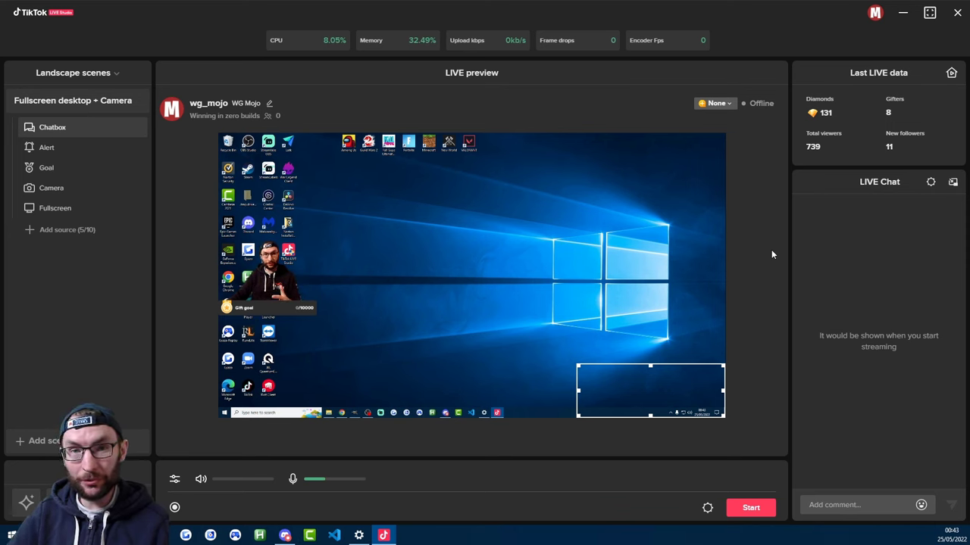
key(alt+Tab)
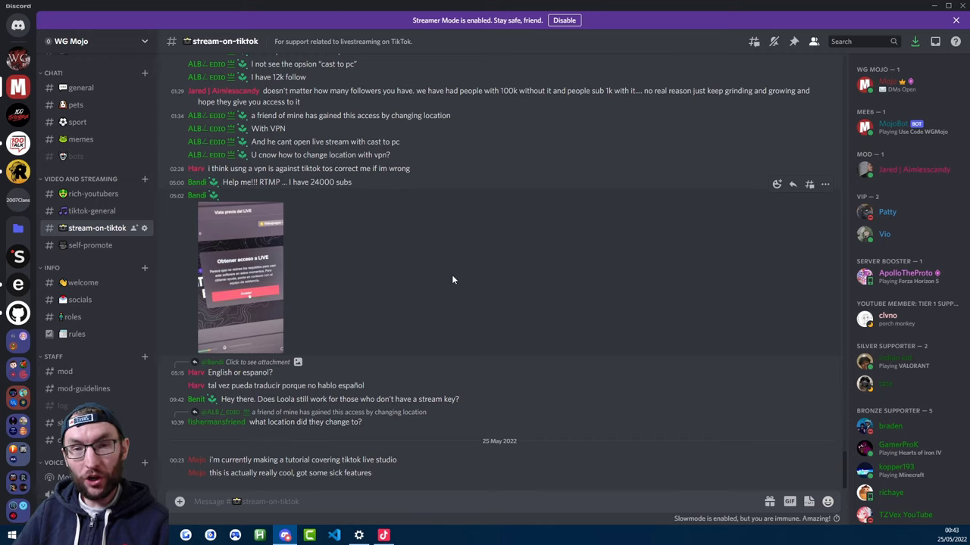